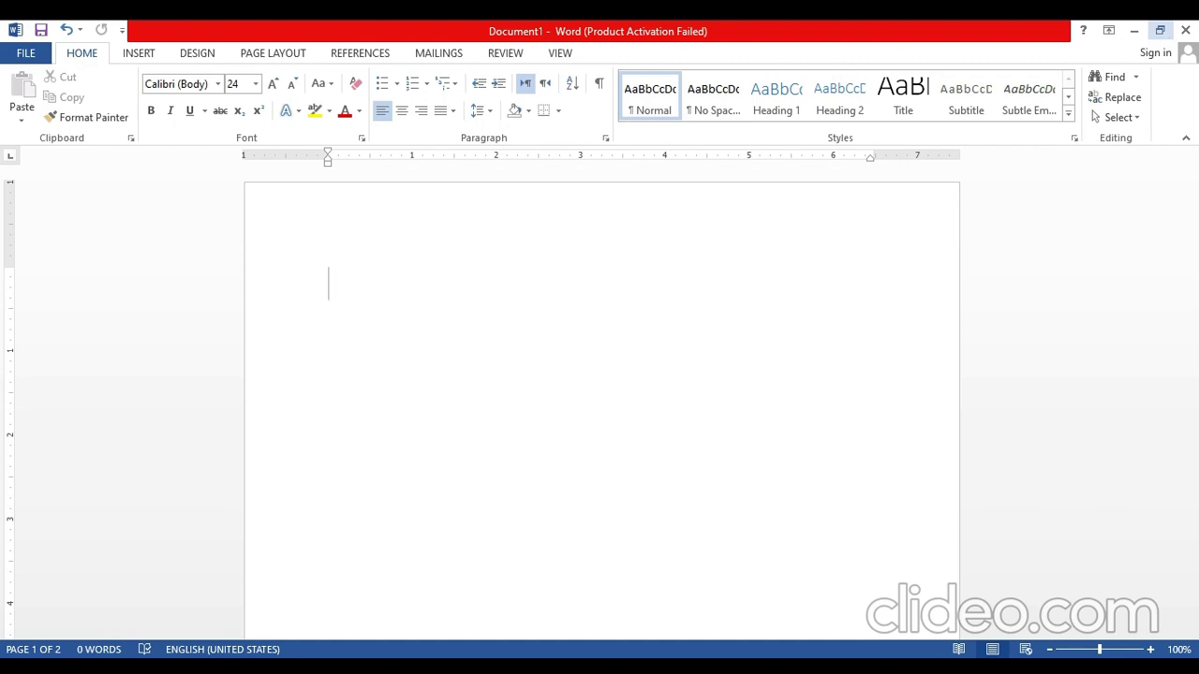
Step: Add the Email and Quick Print commands to the Quick Access Toolbar
left_click(1159, 47)
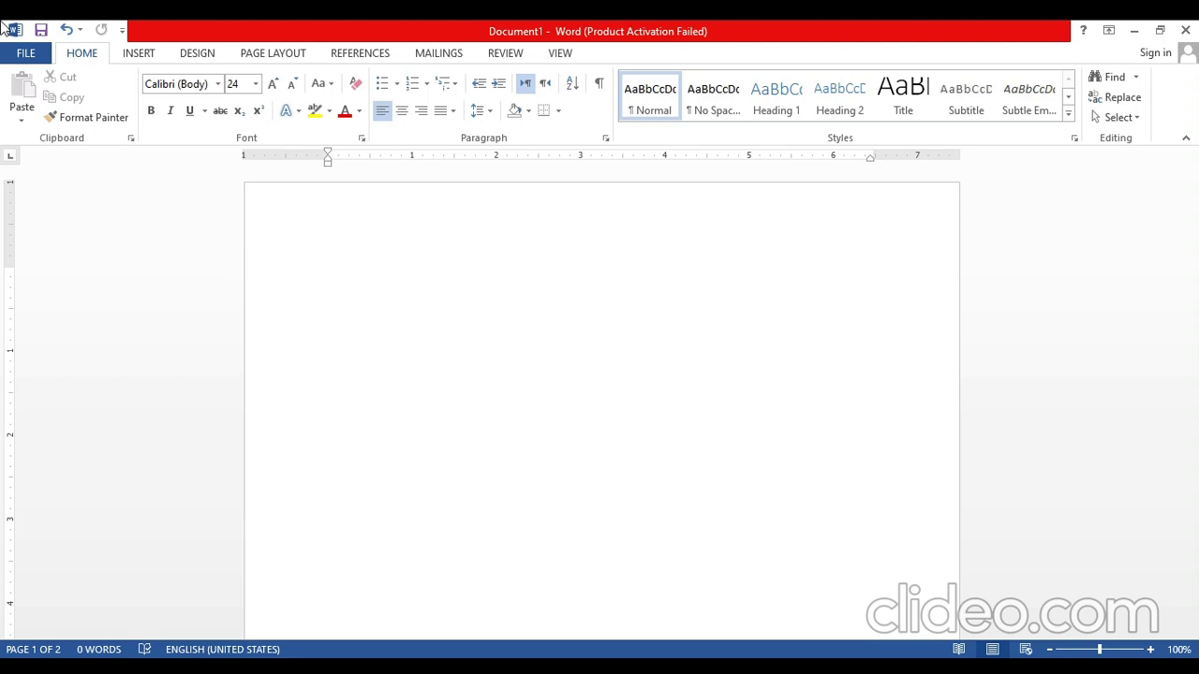
left_click(121, 34)
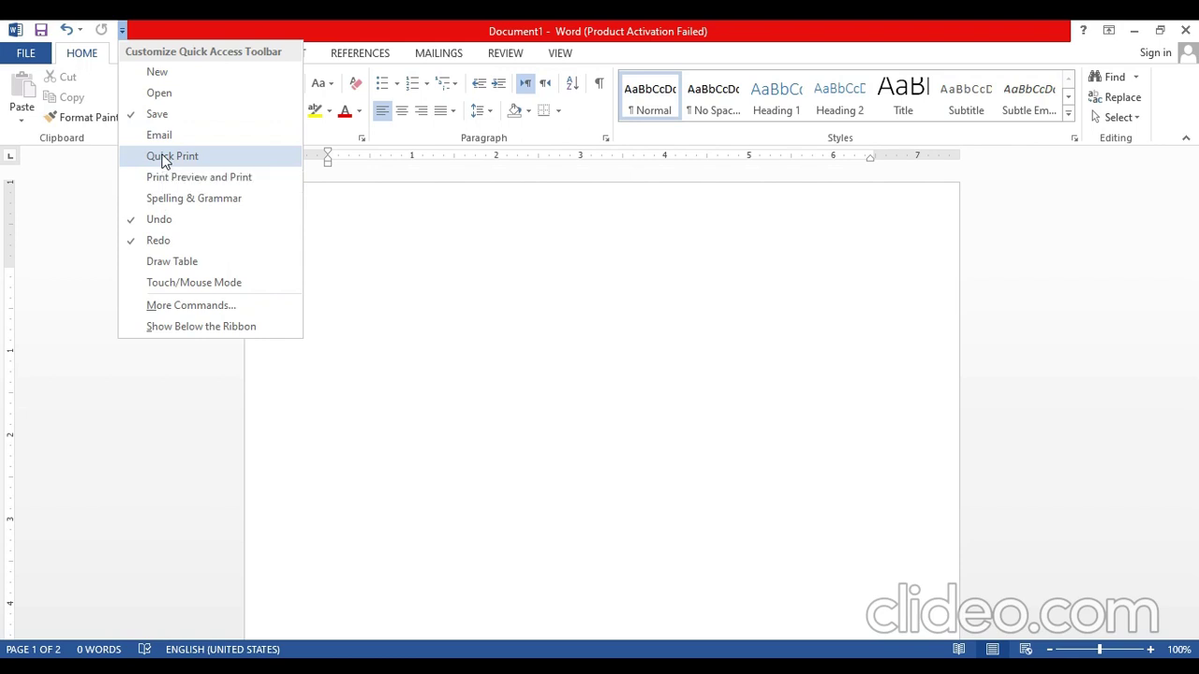
left_click(157, 137)
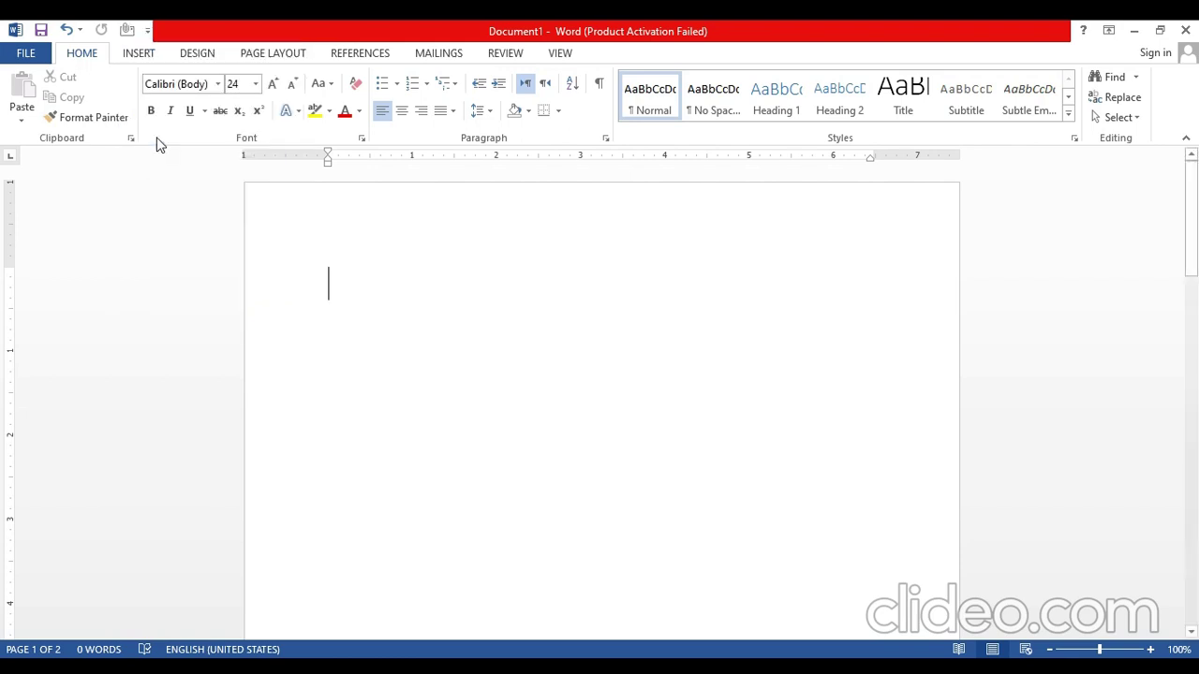
left_click(147, 31)
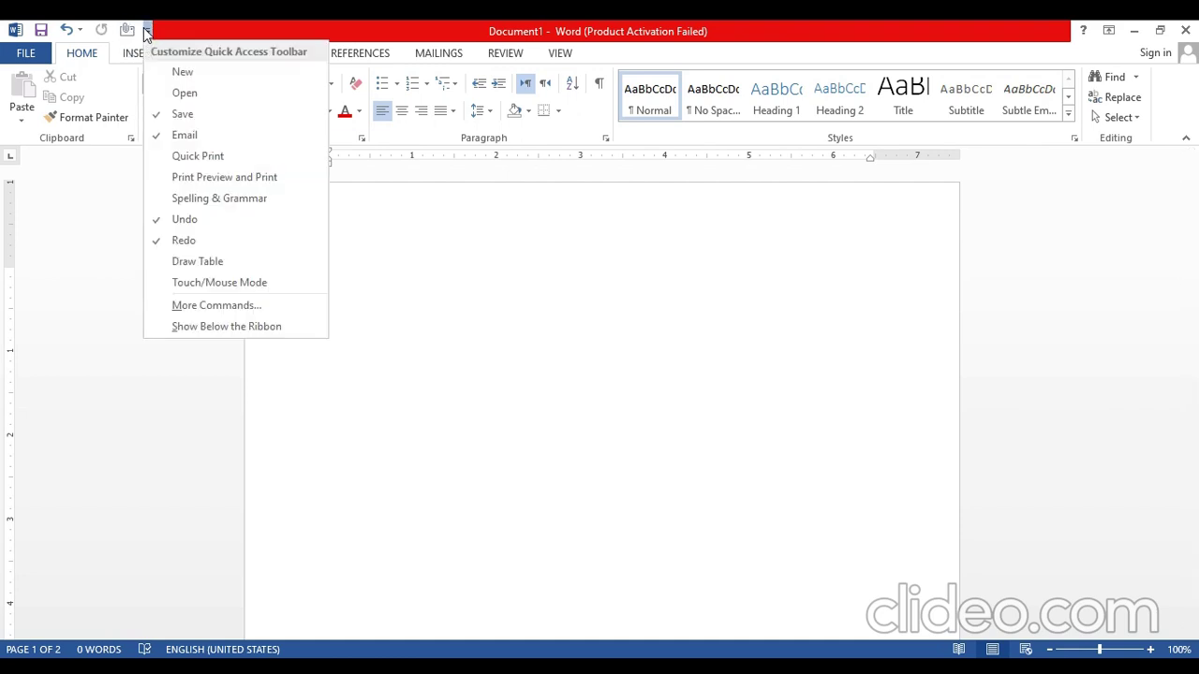
left_click(182, 156)
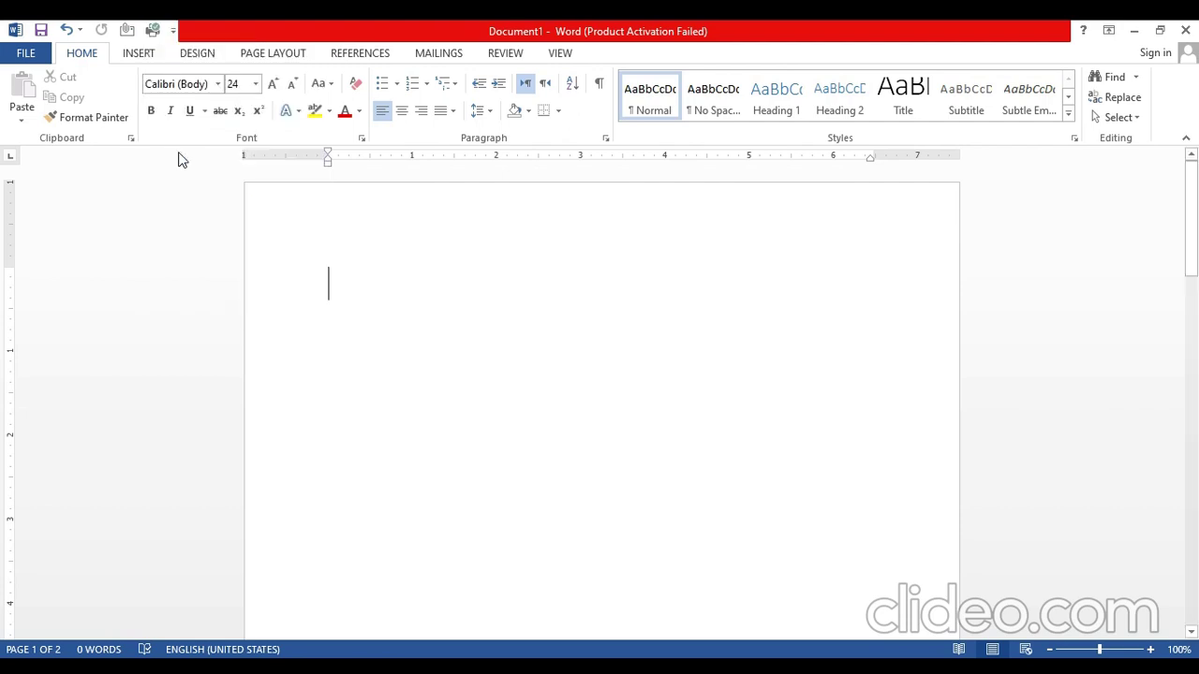
Step: Remove the Email and Quick Print commands from the Quick Access Toolbar
left_click(173, 31)
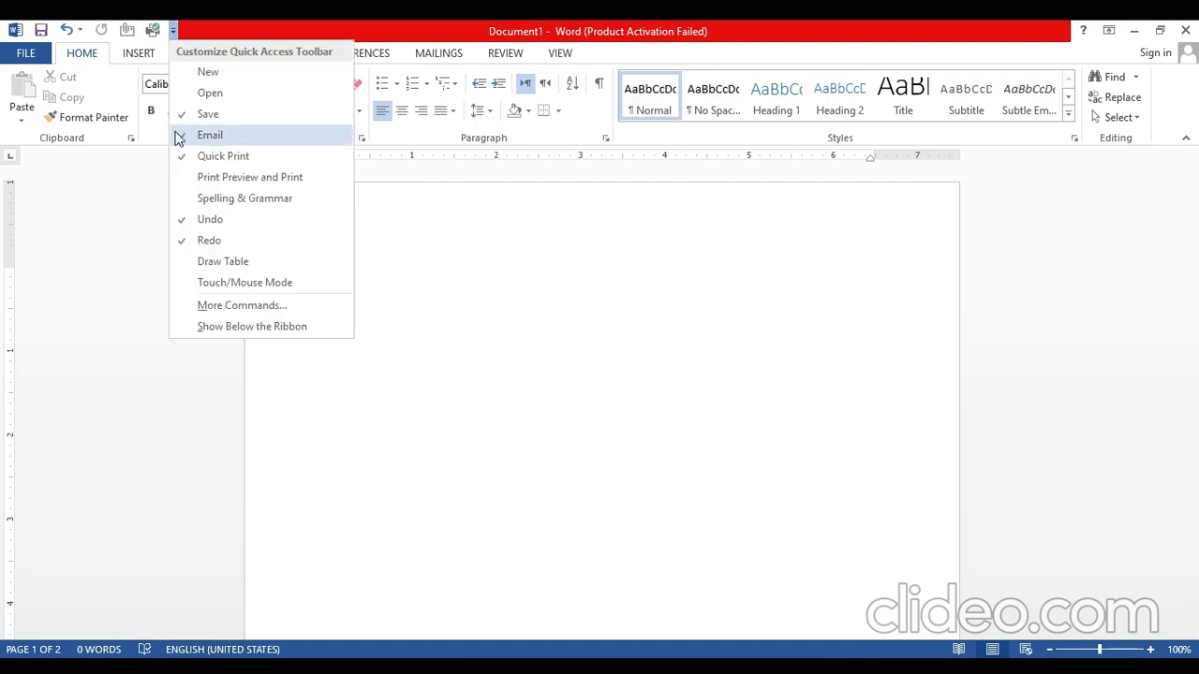
left_click(179, 135)
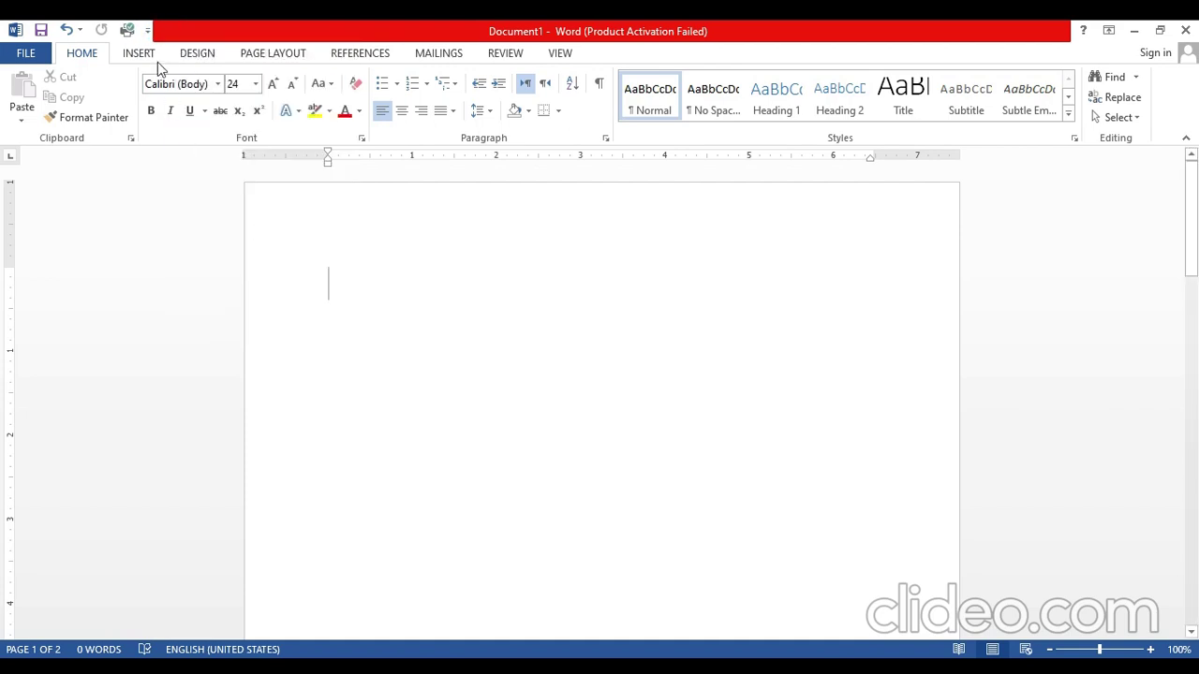
left_click(148, 31)
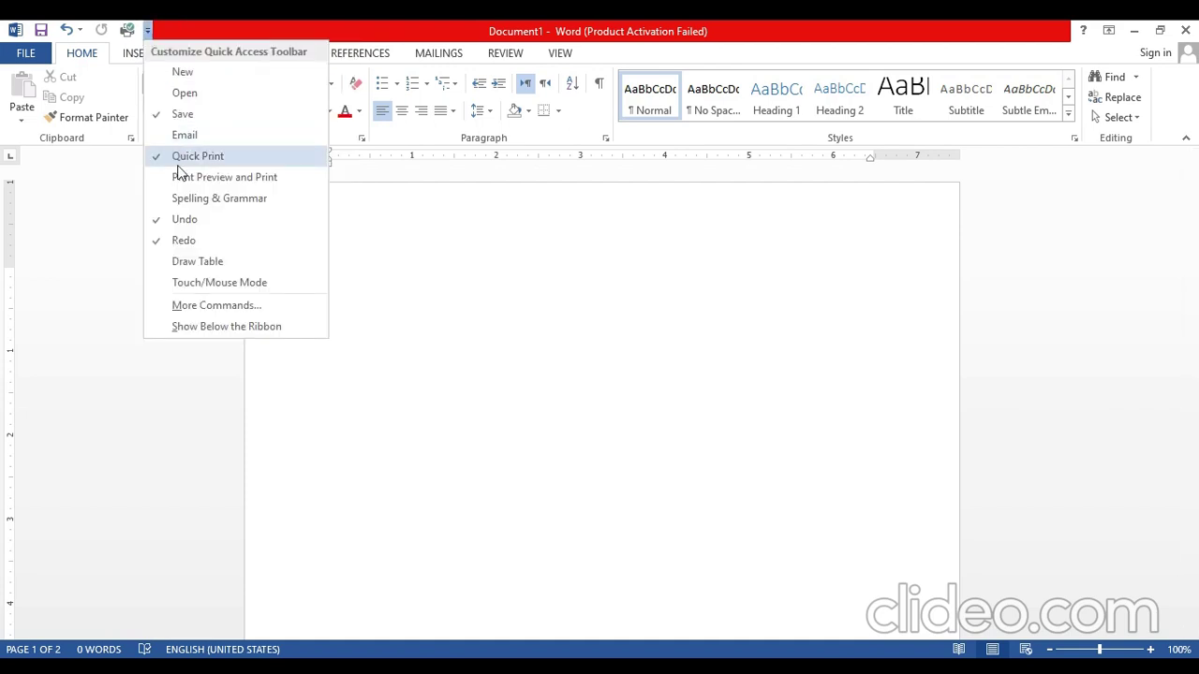
left_click(179, 163)
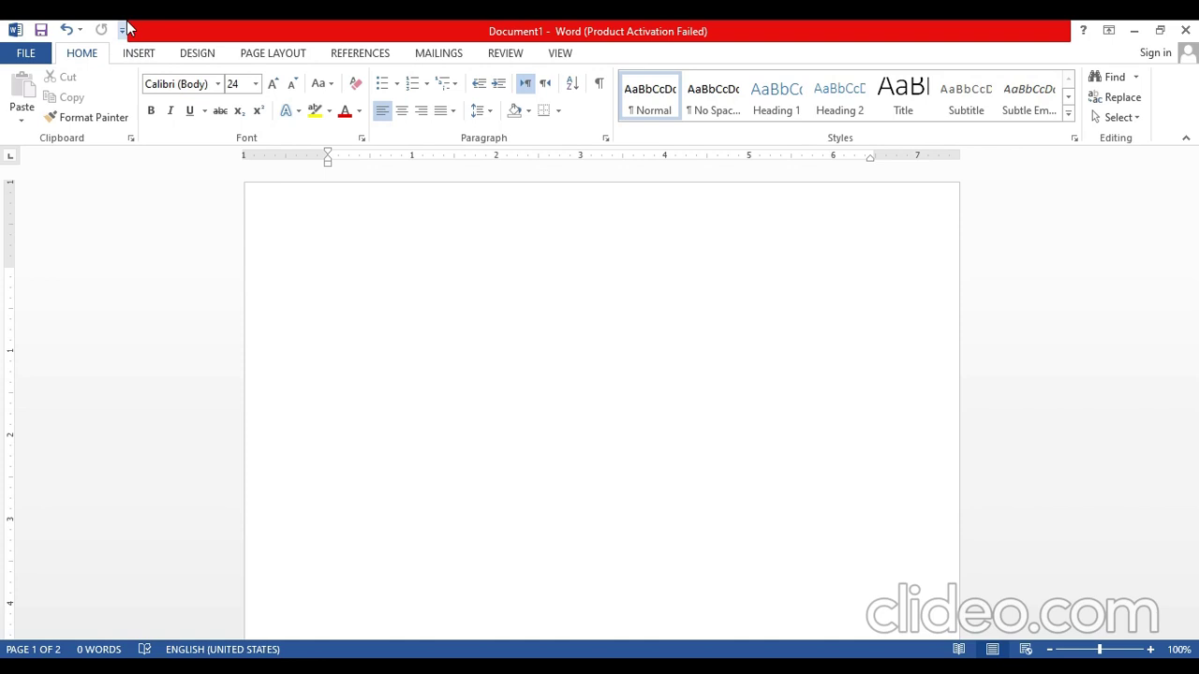
Step: Examine the ribbon's command groups for inserting, design, page layout, references, mailings, reviewing and viewing, and return to the home commands
left_click(365, 55)
left_click(438, 56)
left_click(503, 56)
left_click(556, 56)
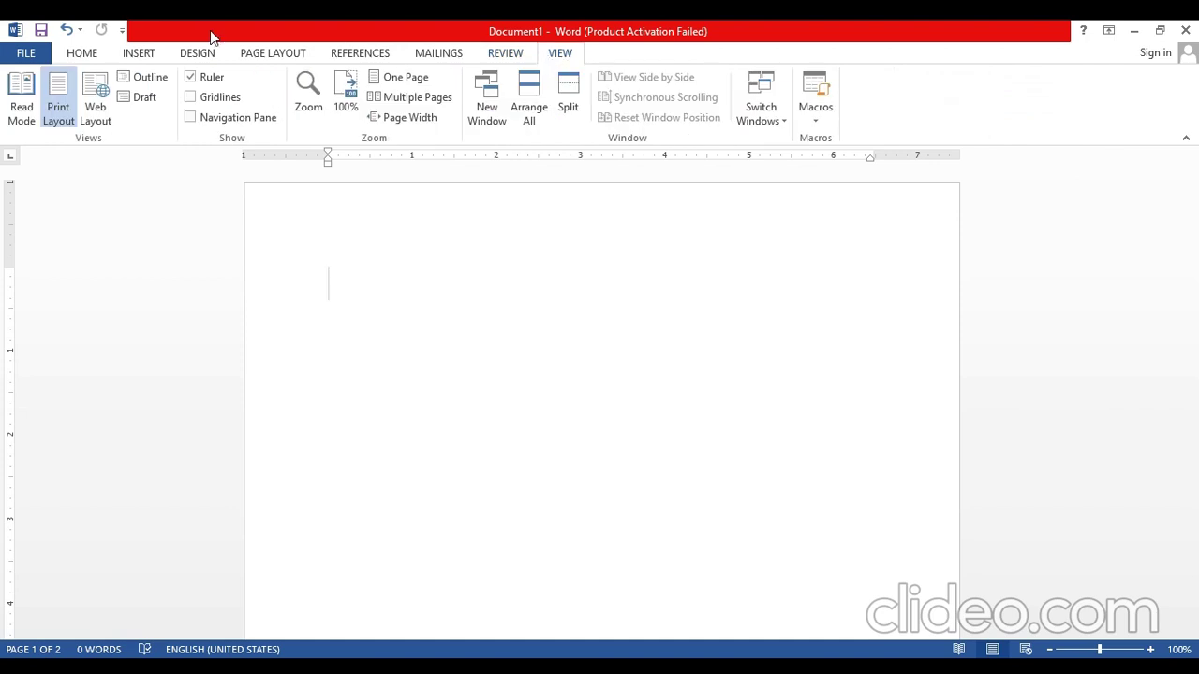
left_click(90, 57)
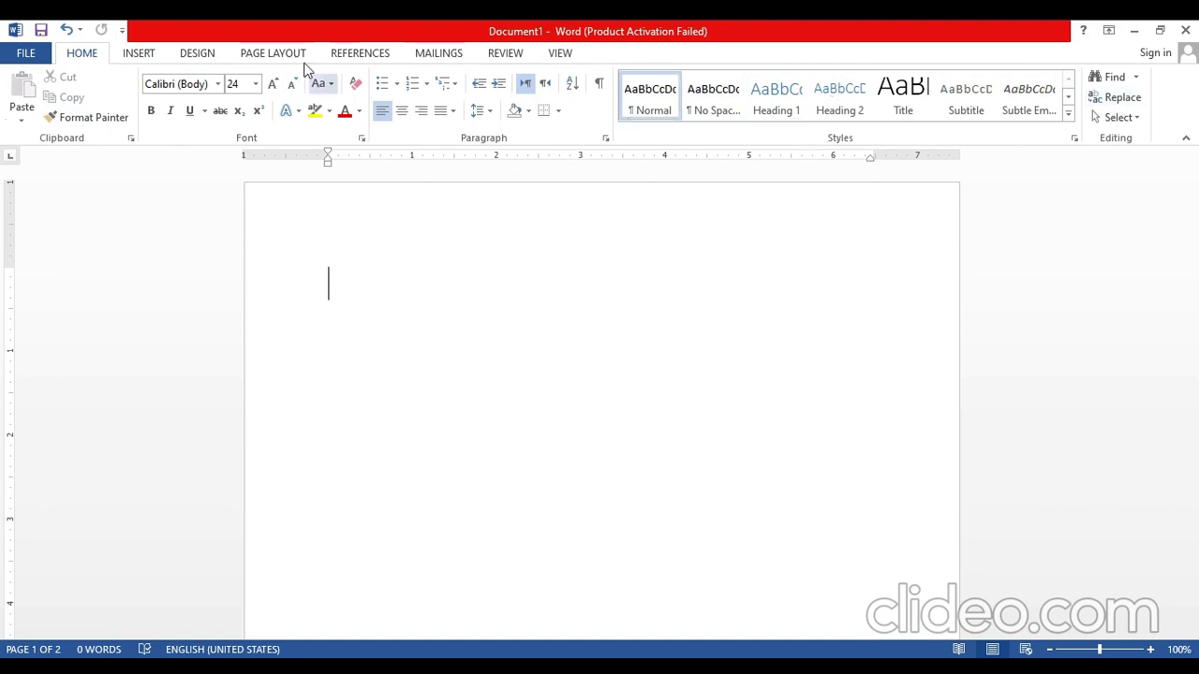
left_click(141, 54)
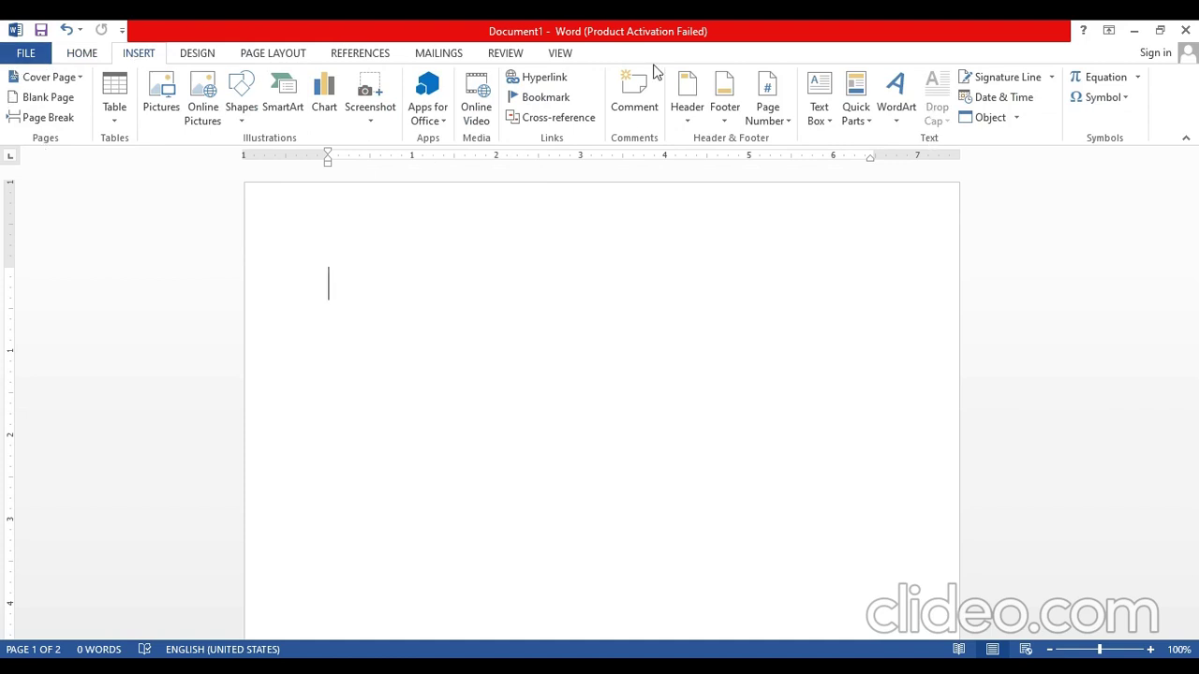
left_click(208, 56)
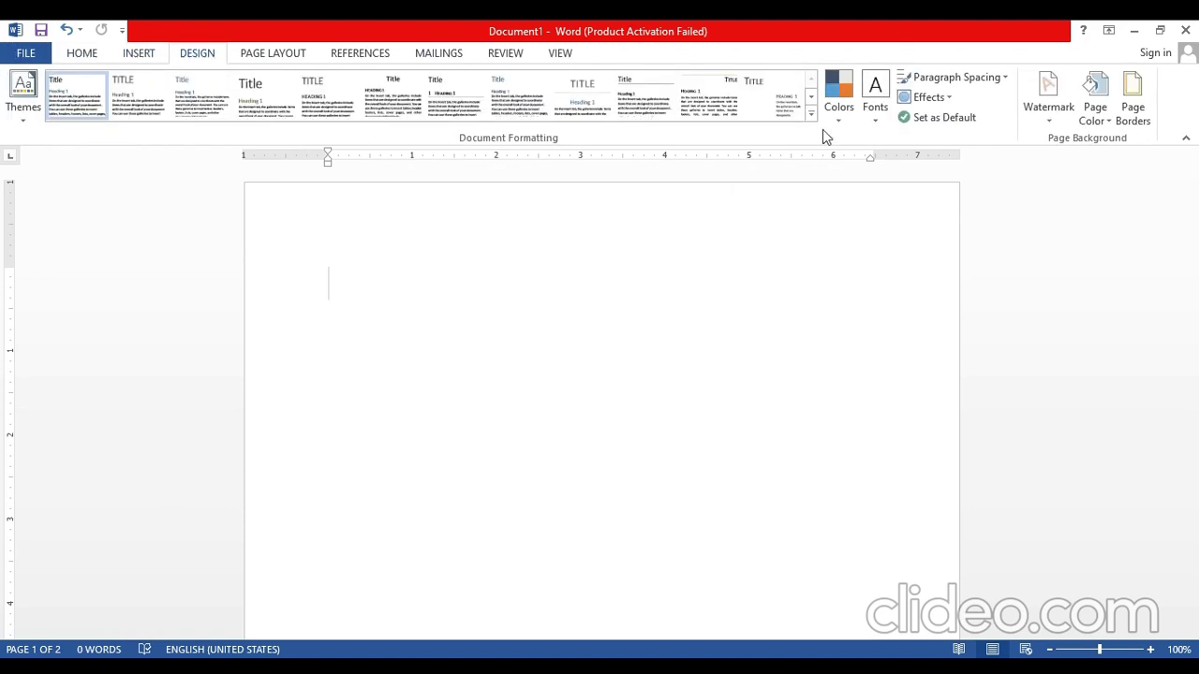
left_click(298, 57)
left_click(376, 56)
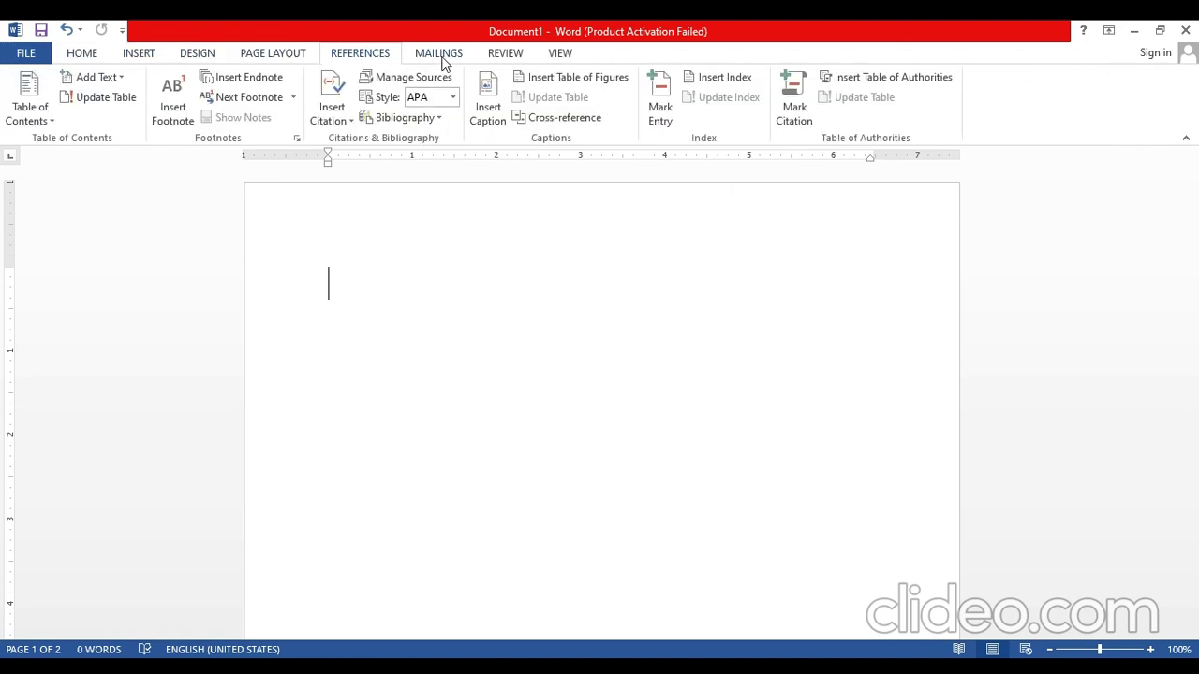
left_click(444, 58)
left_click(484, 58)
left_click(546, 58)
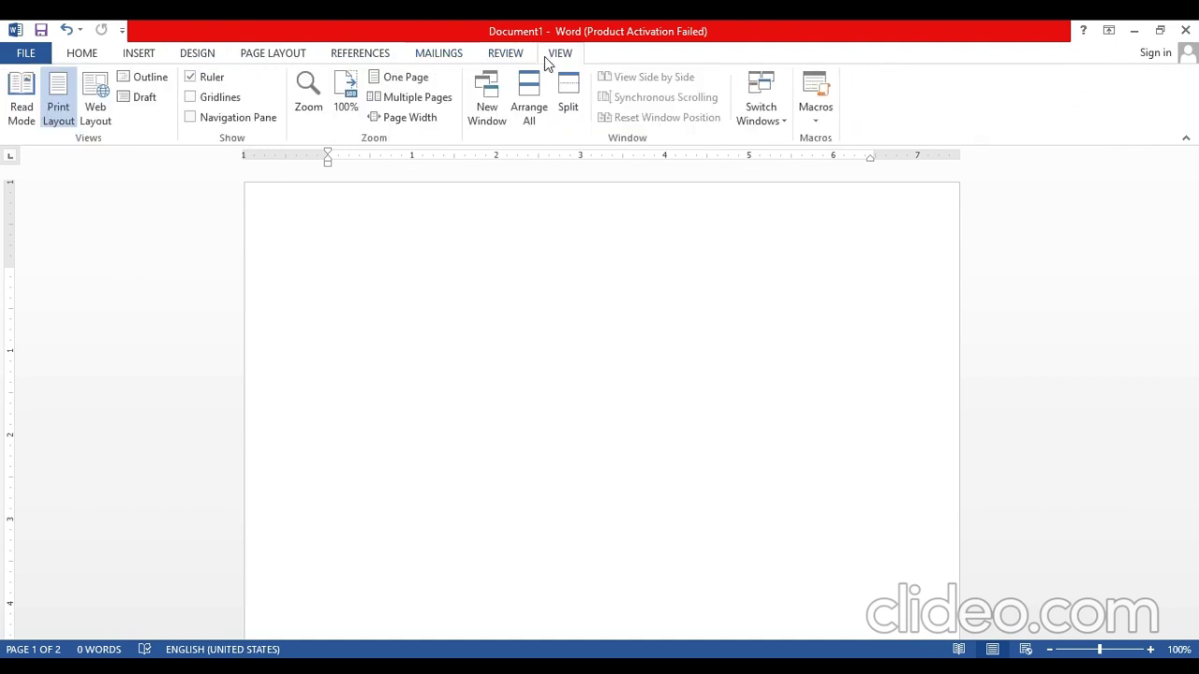
left_click(82, 53)
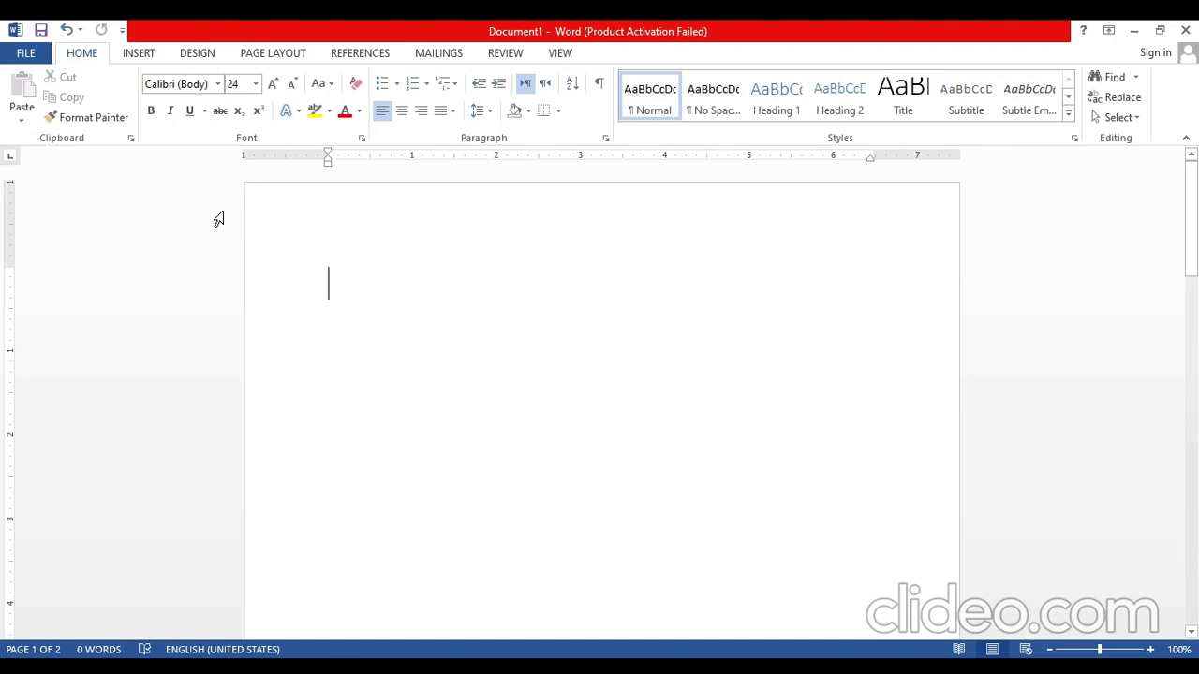
left_click(142, 56)
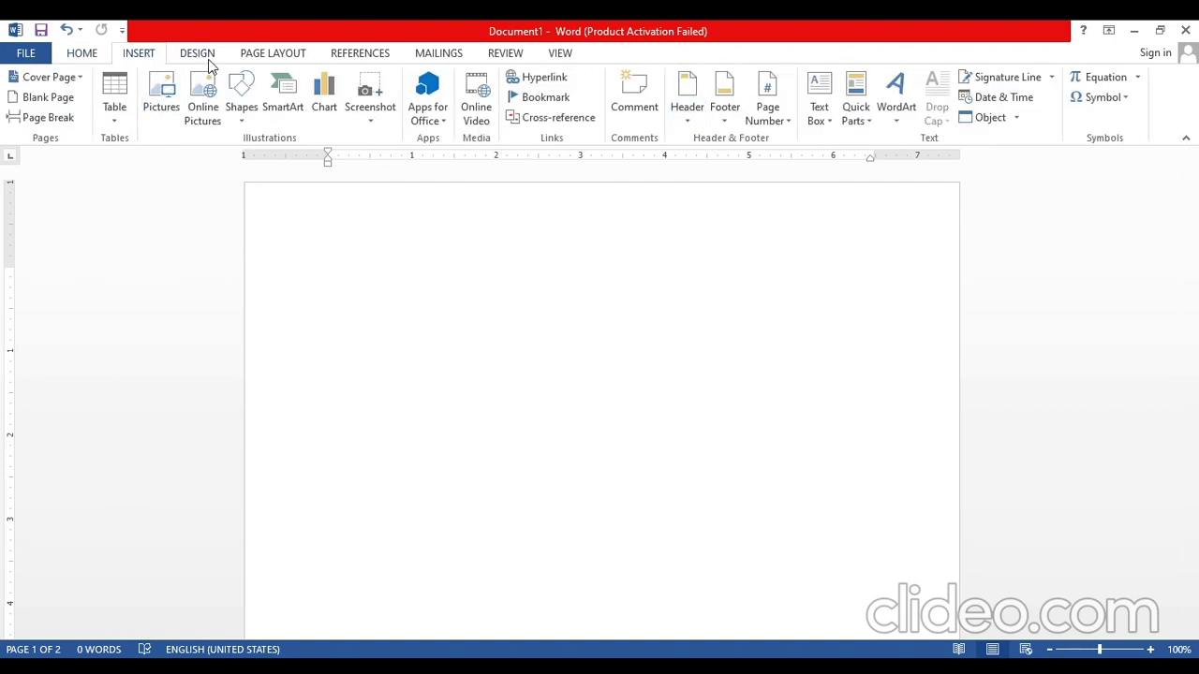
left_click(93, 53)
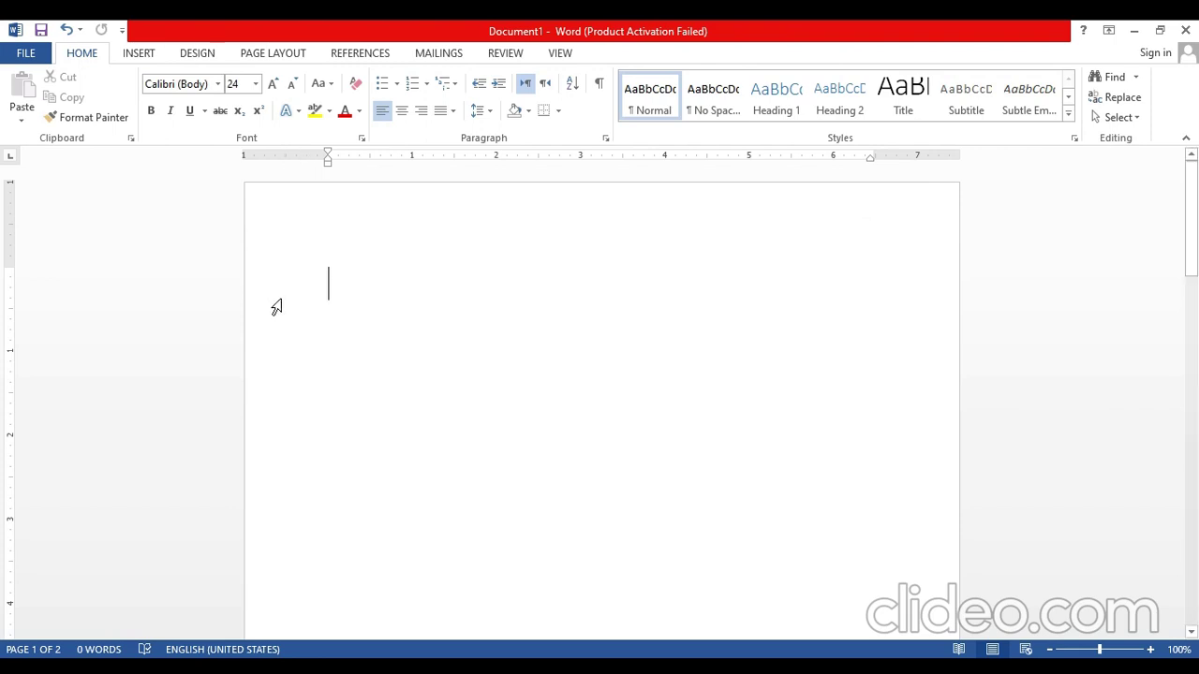
Step: Examine the indent markers on the horizontal ruler and the upper and lower margin boundaries of page 1 on the vertical ruler
left_click_drag(328, 161, 328, 161)
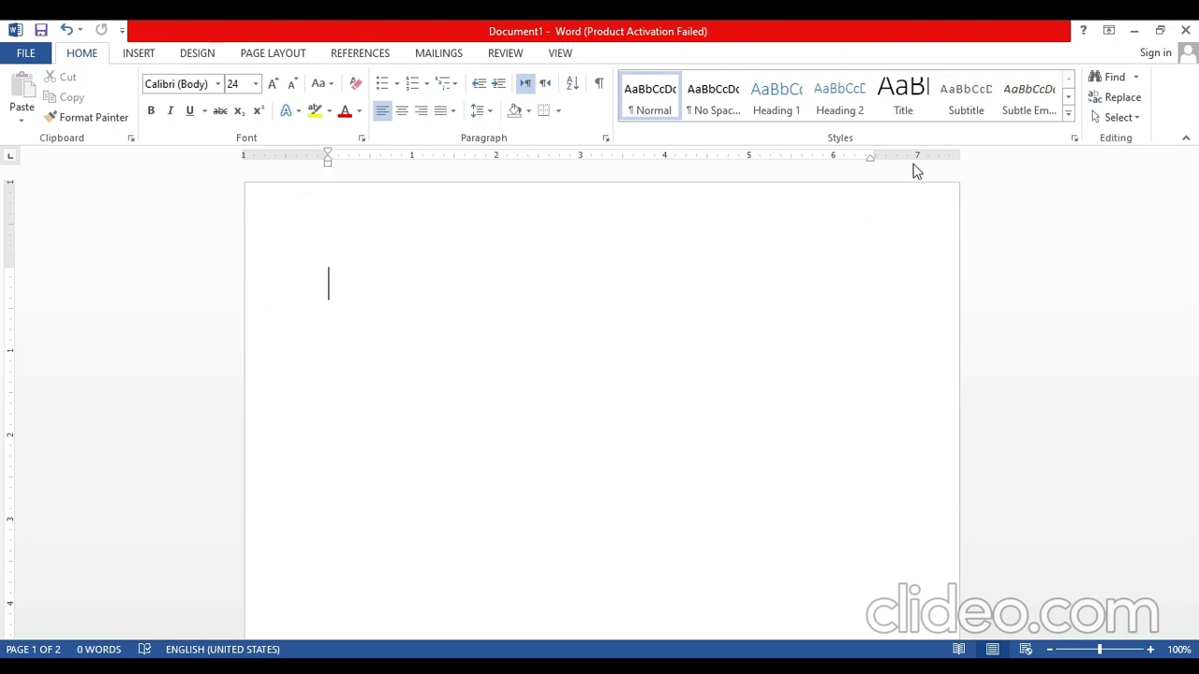
left_click_drag(870, 157, 871, 157)
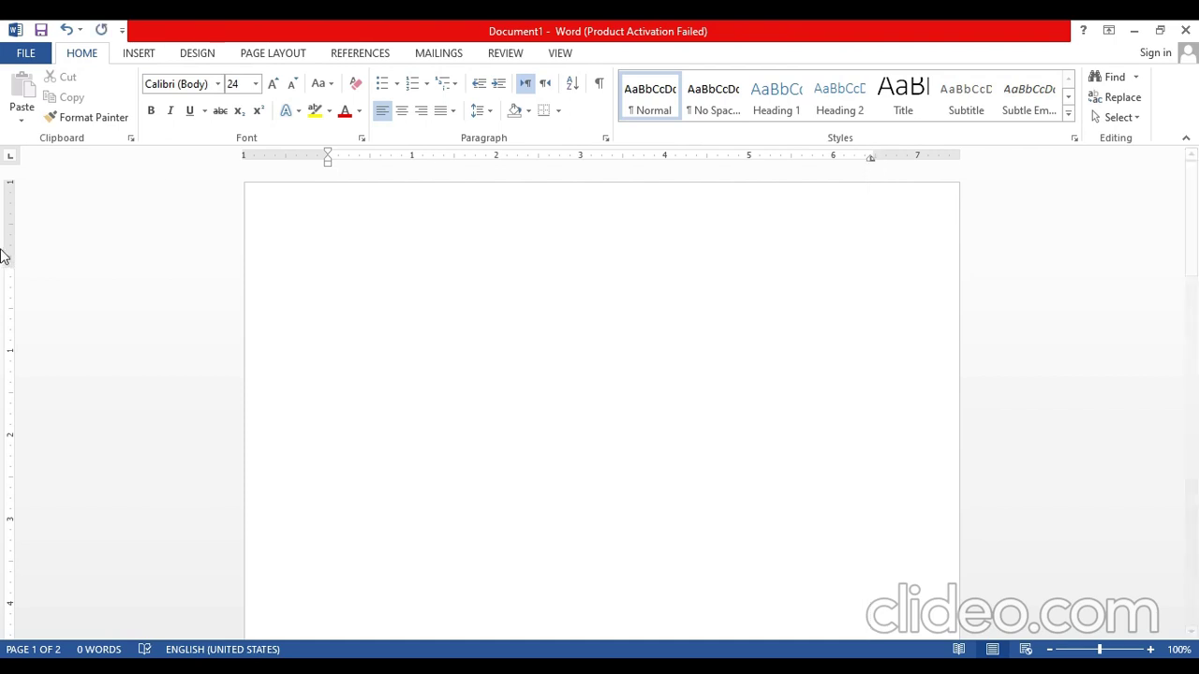
left_click_drag(3, 267, 3, 267)
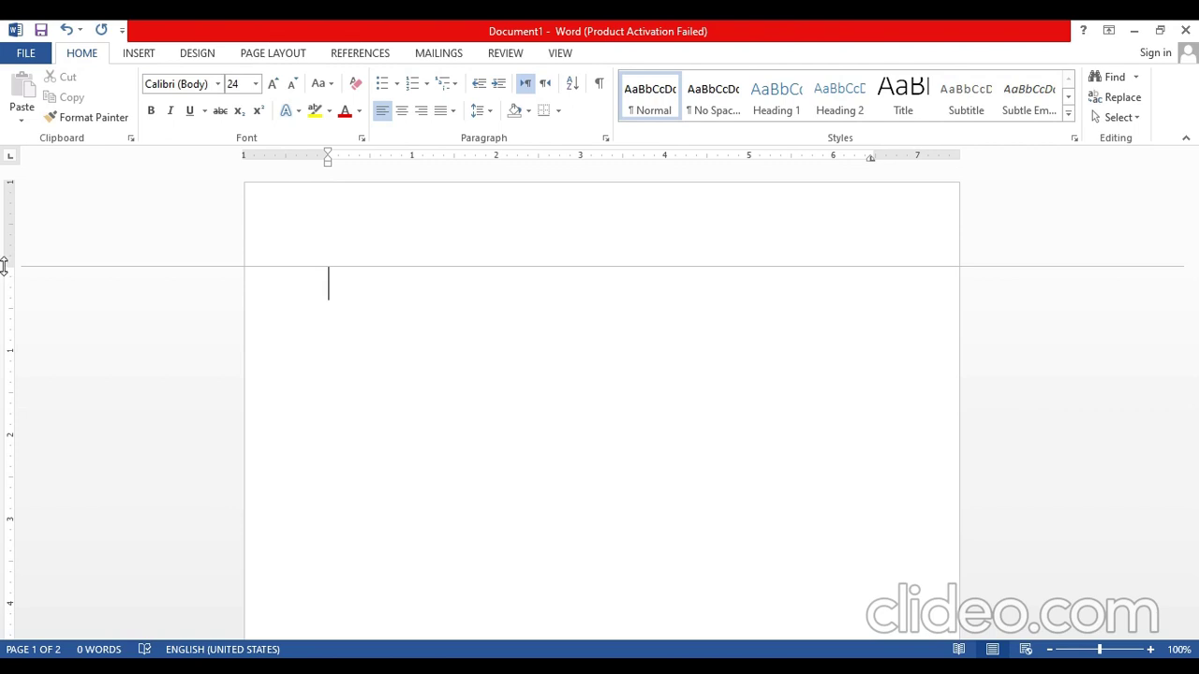
left_click_drag(3, 267, 4, 267)
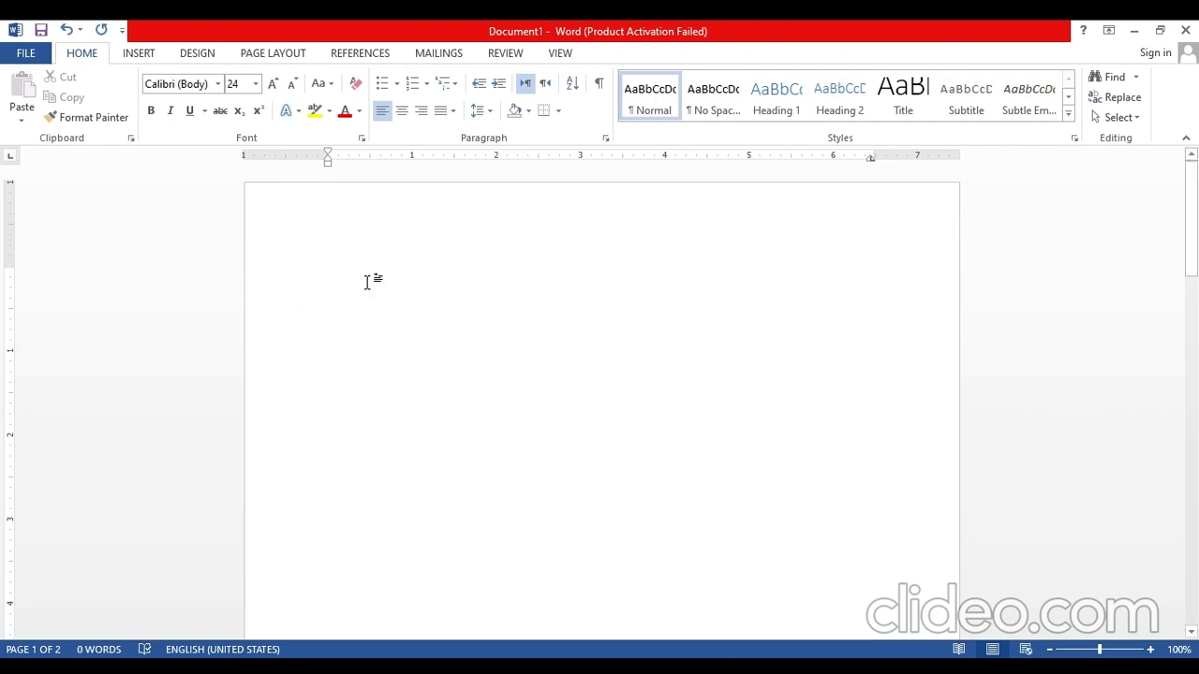
left_click_drag(1196, 209, 1196, 328)
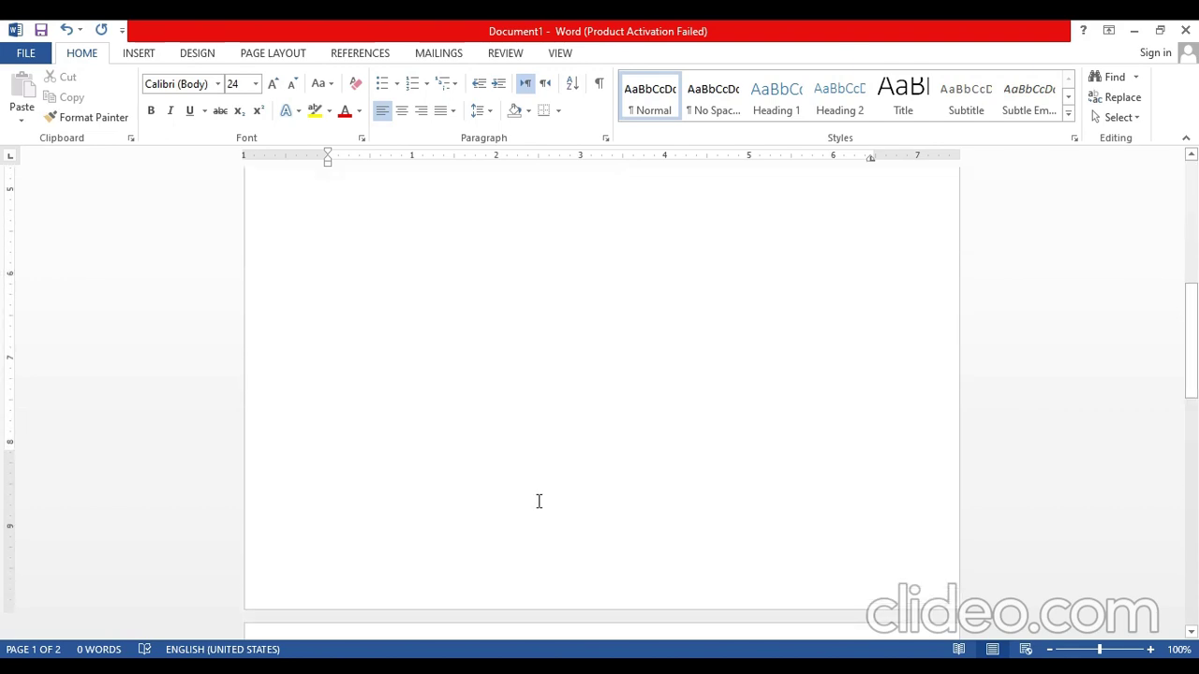
left_click_drag(6, 451, 7, 452)
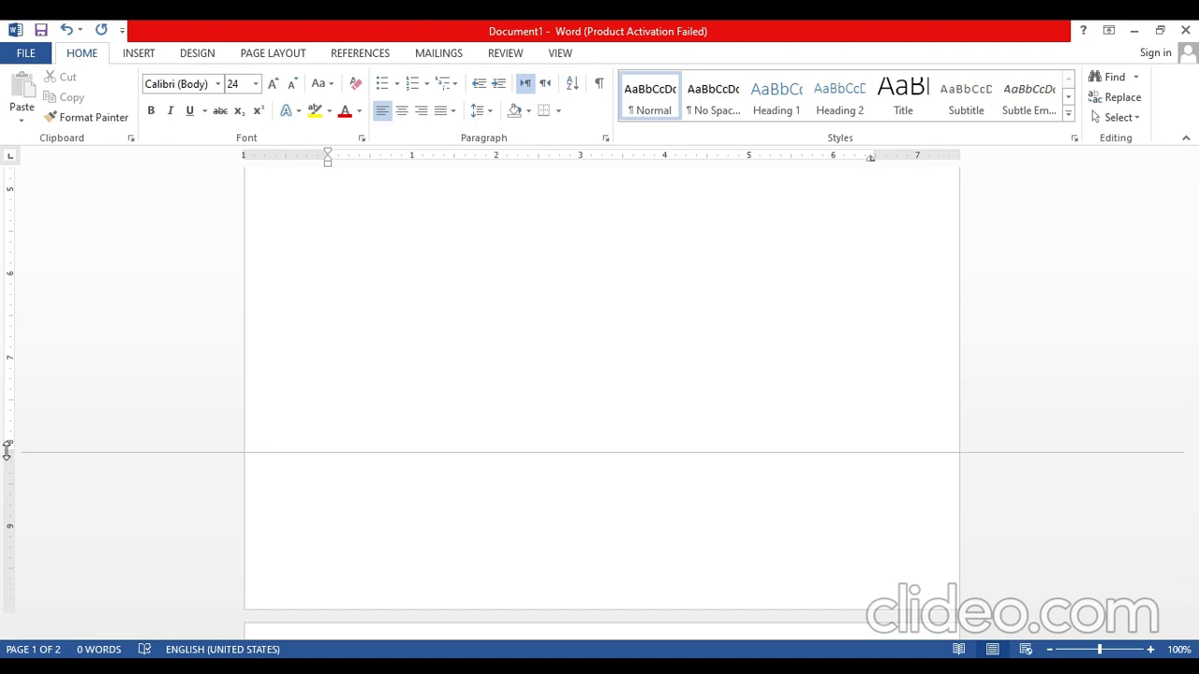
Step: Hide the white space between pages 1 and 2 and restore it
left_click_drag(1197, 345, 1188, 447)
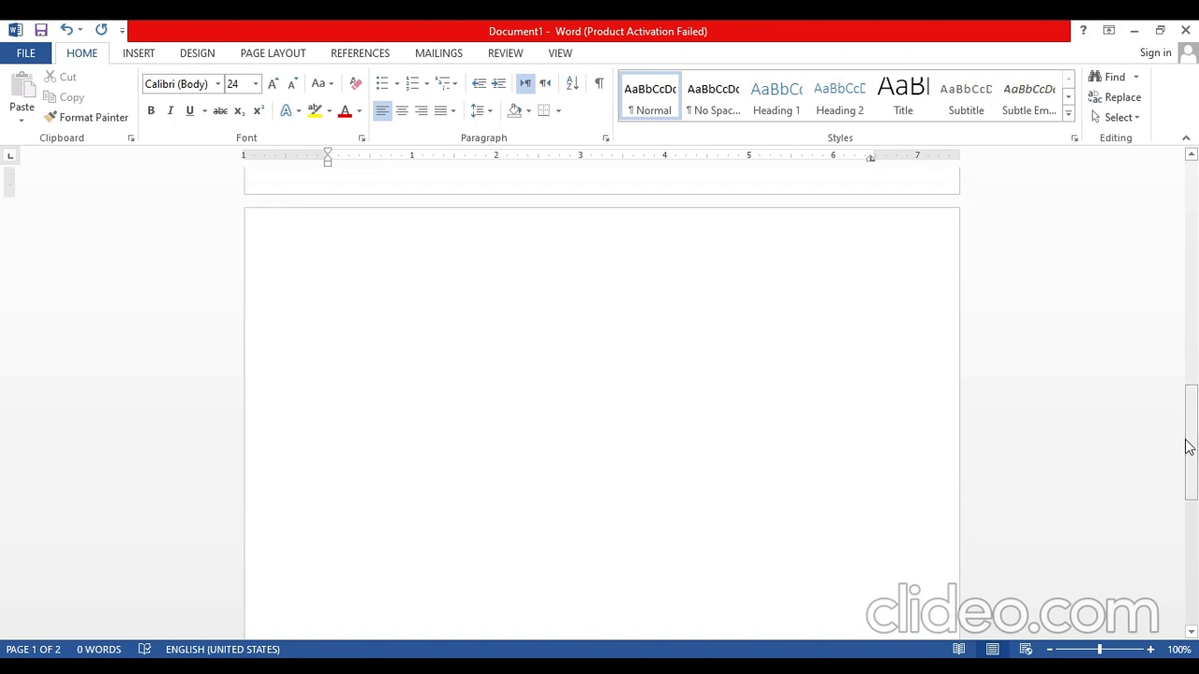
double_click(614, 201)
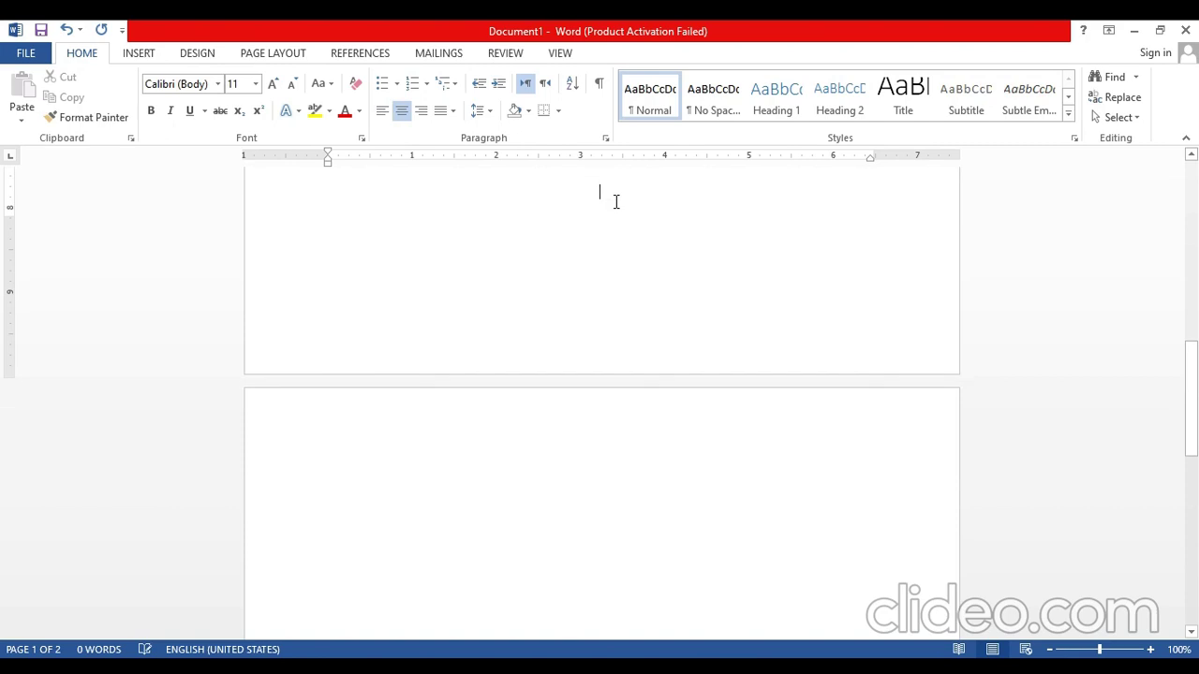
double_click(514, 385)
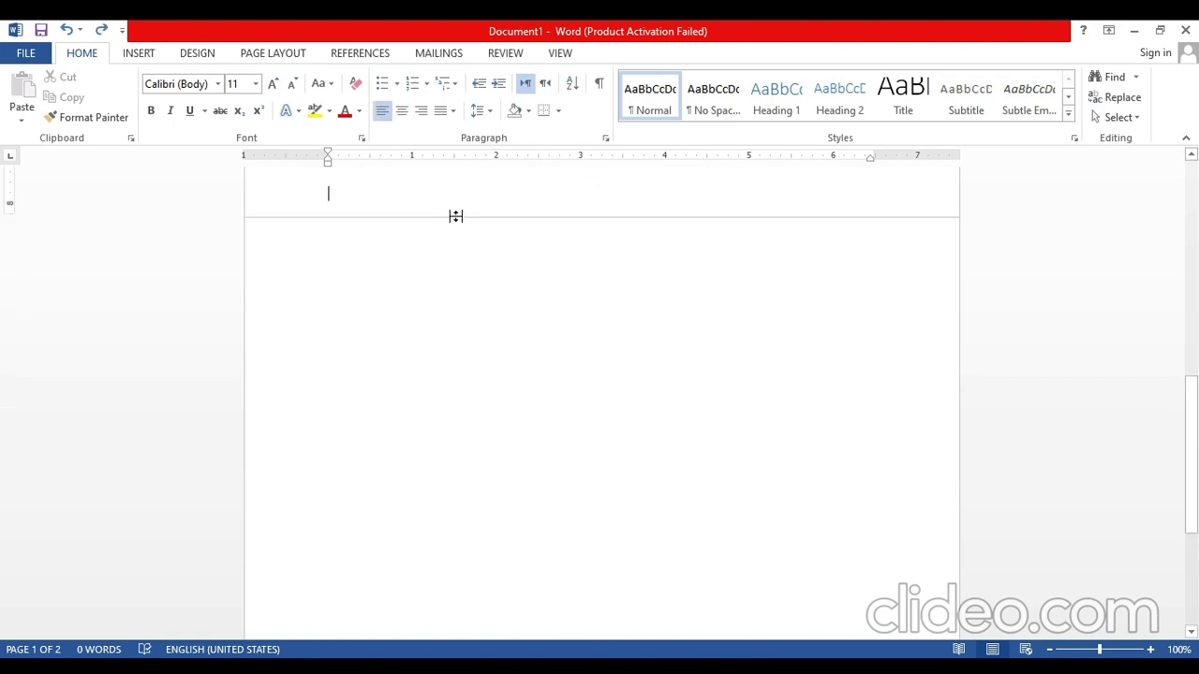
left_click_drag(1195, 429, 1197, 347)
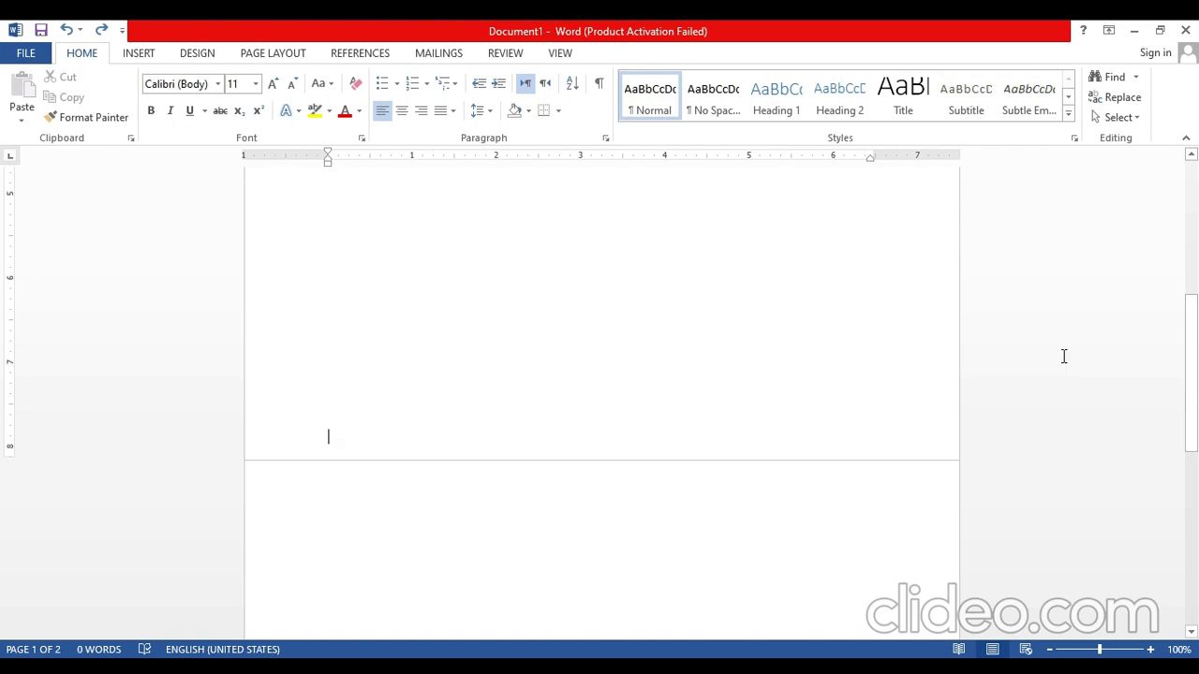
double_click(596, 461)
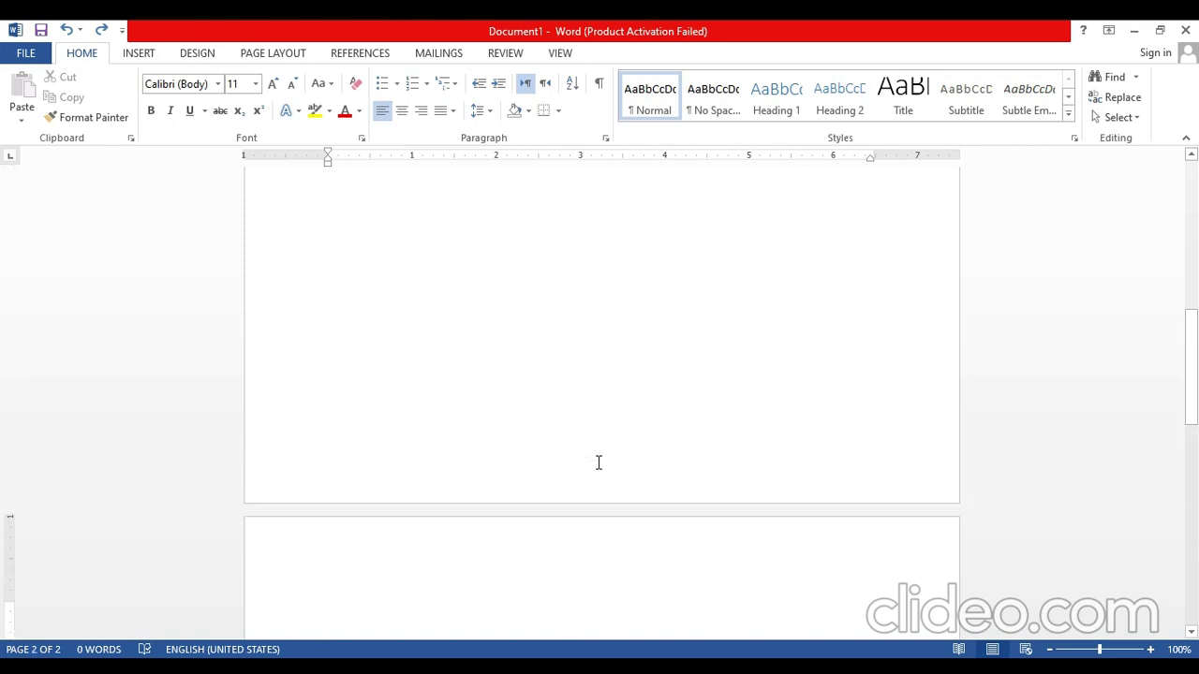
Step: Place the insertion point alternately on pages 1 and 2 to check the current page number in the status bar
left_click_drag(1194, 387, 1194, 236)
left_click(705, 223)
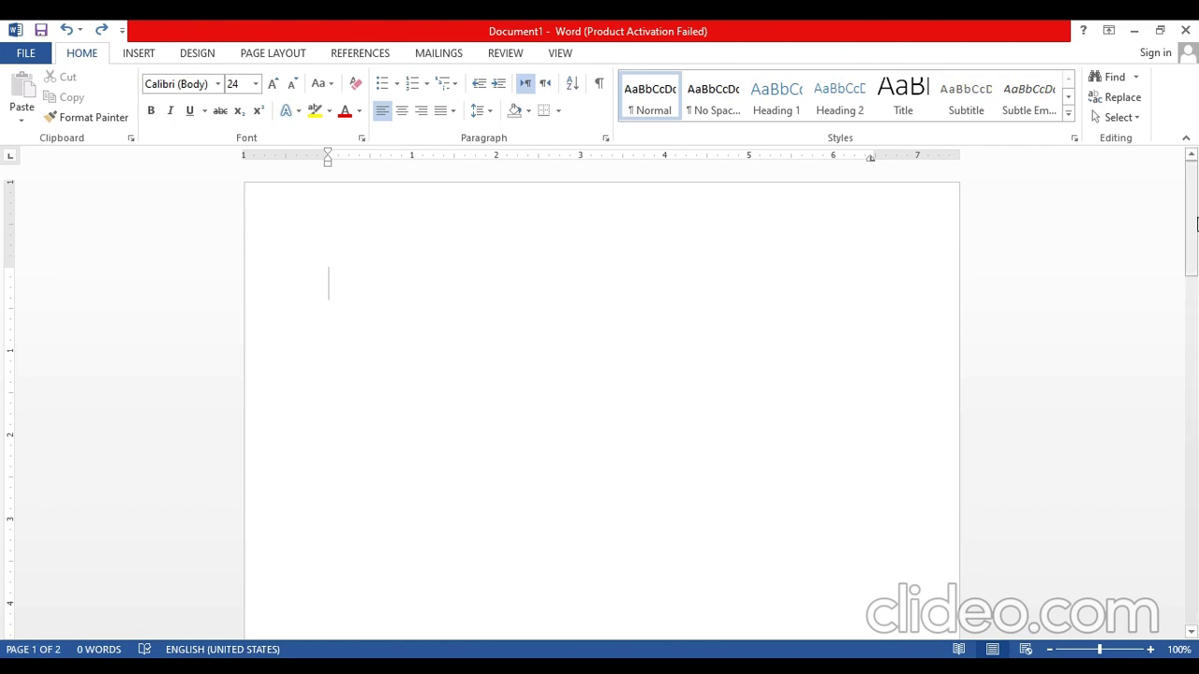
left_click(1196, 304)
left_click_drag(1197, 319, 1197, 221)
left_click(783, 322)
left_click_drag(1196, 248, 1196, 453)
left_click(456, 467)
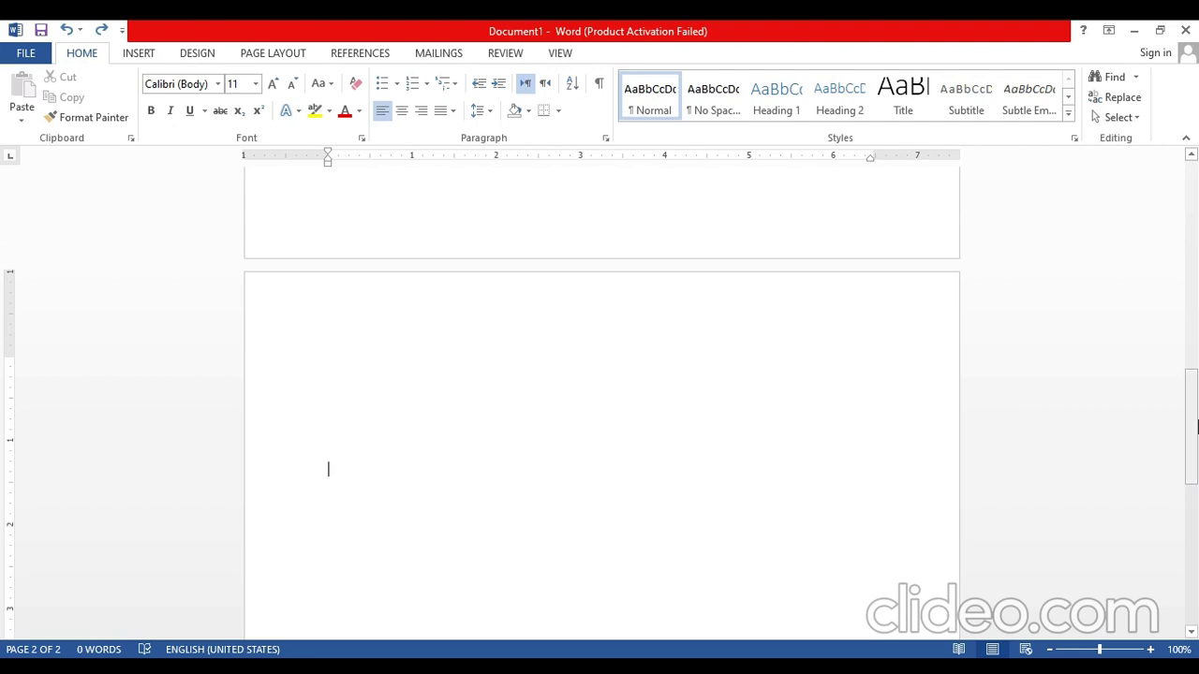
scroll(1196, 436, "down", 2)
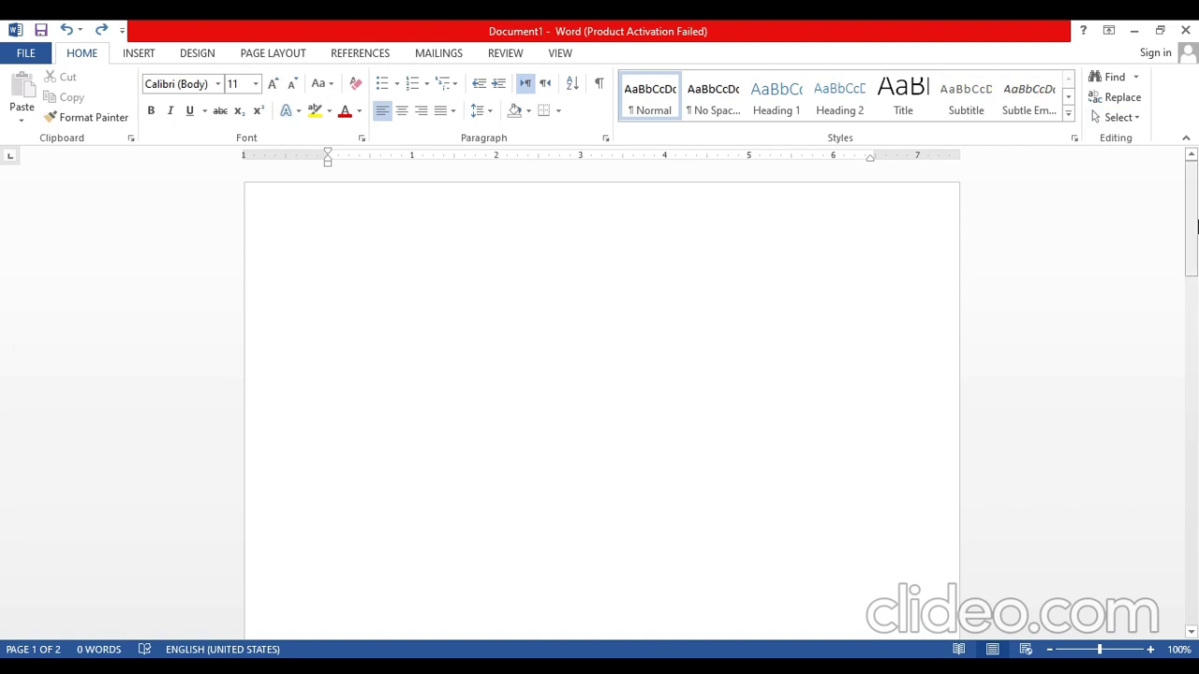
left_click_drag(1197, 225, 1180, 448)
left_click(541, 412)
left_click(323, 376)
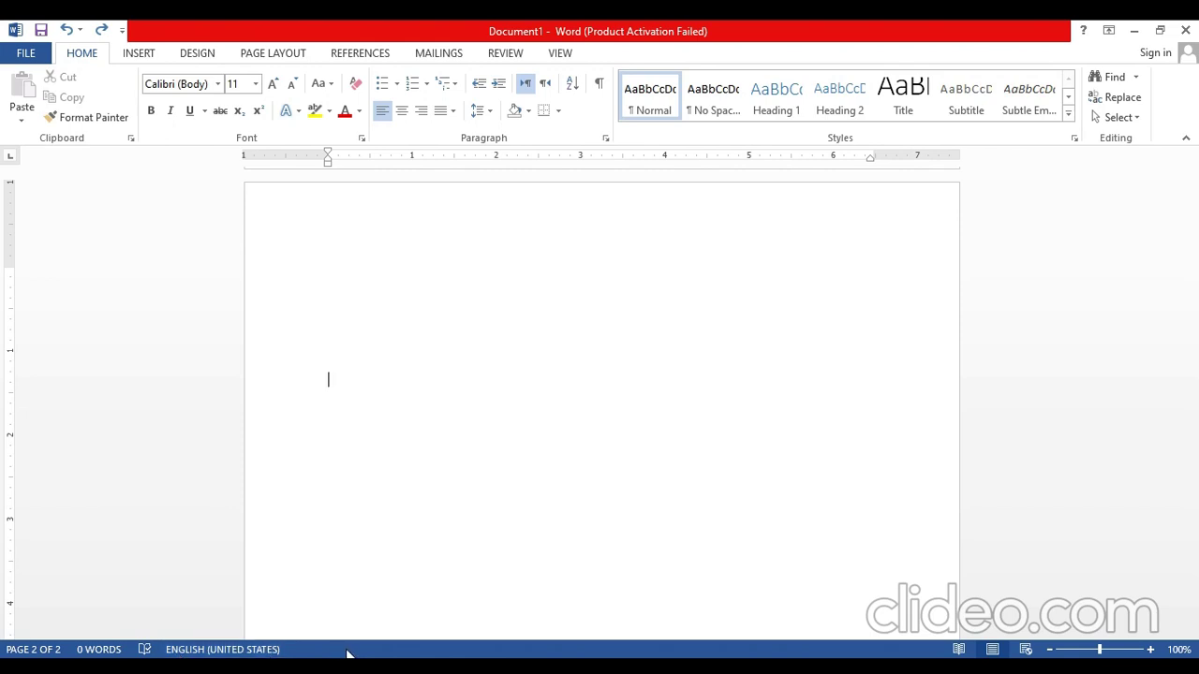
Step: Place the insertion point in the lower part of page 1 and move it up eleven lines
left_click_drag(1196, 432, 1156, 340)
left_click(1097, 318)
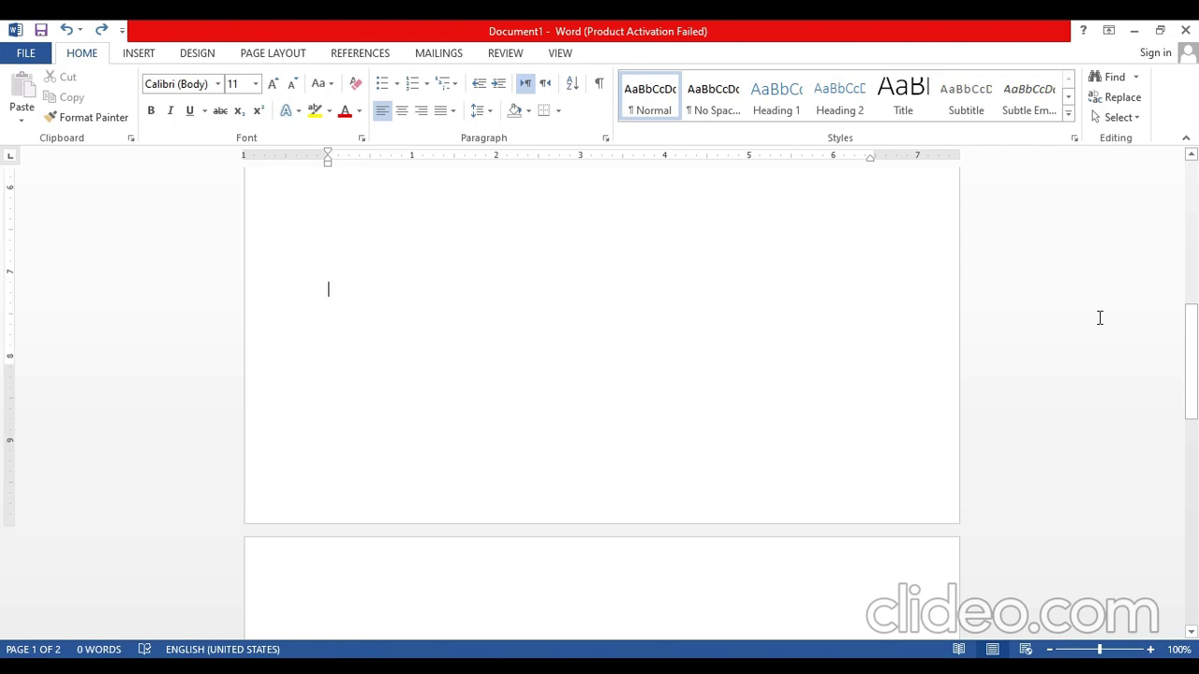
key("Up")
key("Up")
key("Up")
key("Up")
key("Up")
key("Up")
key("Up")
key("Up")
key("Up")
key("Up")
key("Up")
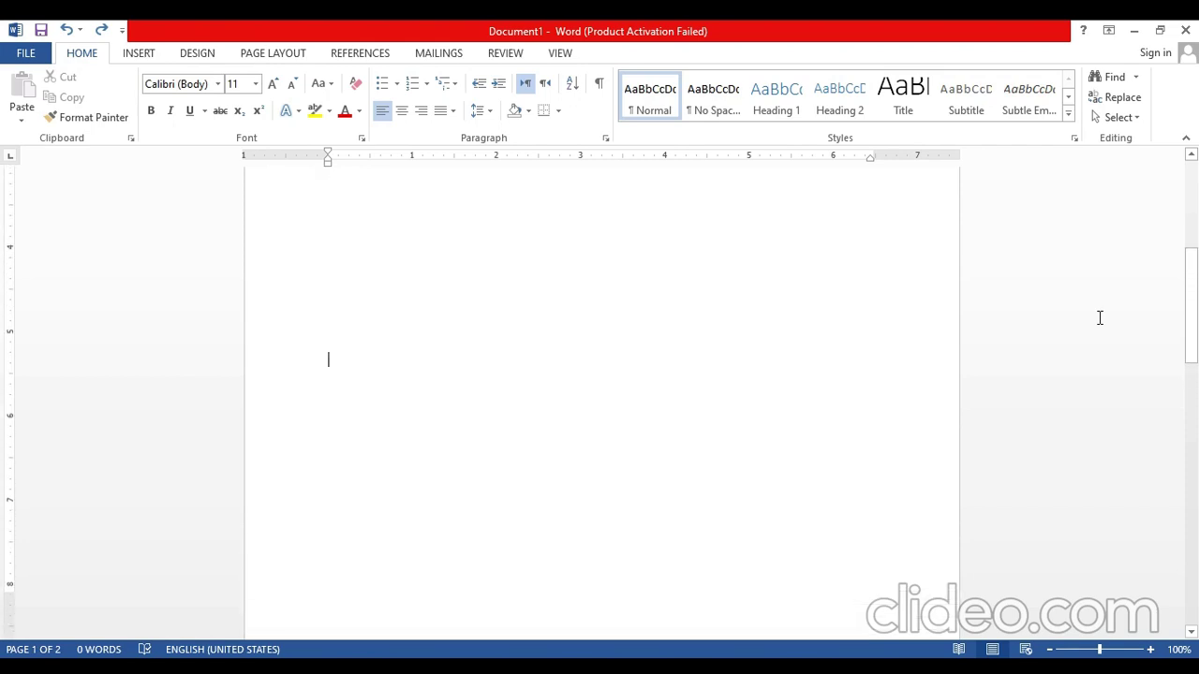
Step: Move the insertion point line by line from page 1 down onto page 2
key("Down")
key("Down")
key("Down")
key("Down")
key("Down")
key("Down")
key("Down")
key("Down")
key("Down")
key("Down")
key("Down")
key("Down")
key("Down")
key("Down")
key("Down")
key("Down")
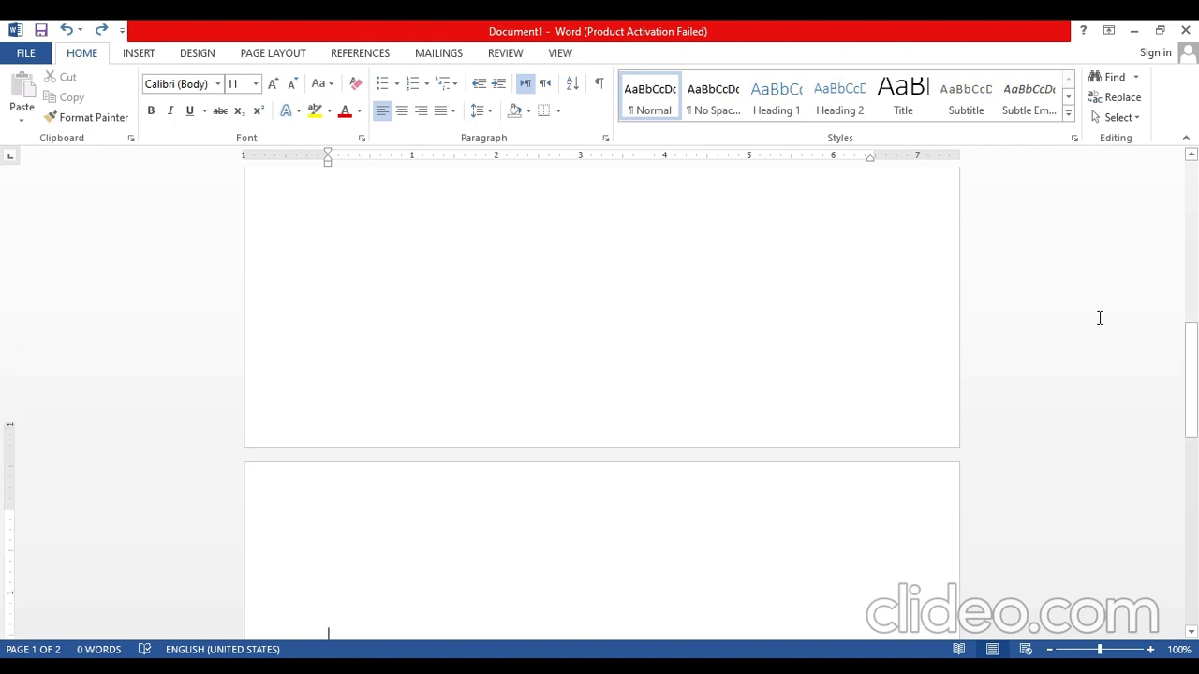
Step: Move the insertion point line by line from page 2 back up onto page 1
key("Up")
key("Up")
key("Up")
key("Up")
key("Up")
key("Up")
key("Up")
key("Up")
key("Up")
key("Up")
key("Up")
key("Up")
key("Up")
key("Up")
key("Up")
key("Up")
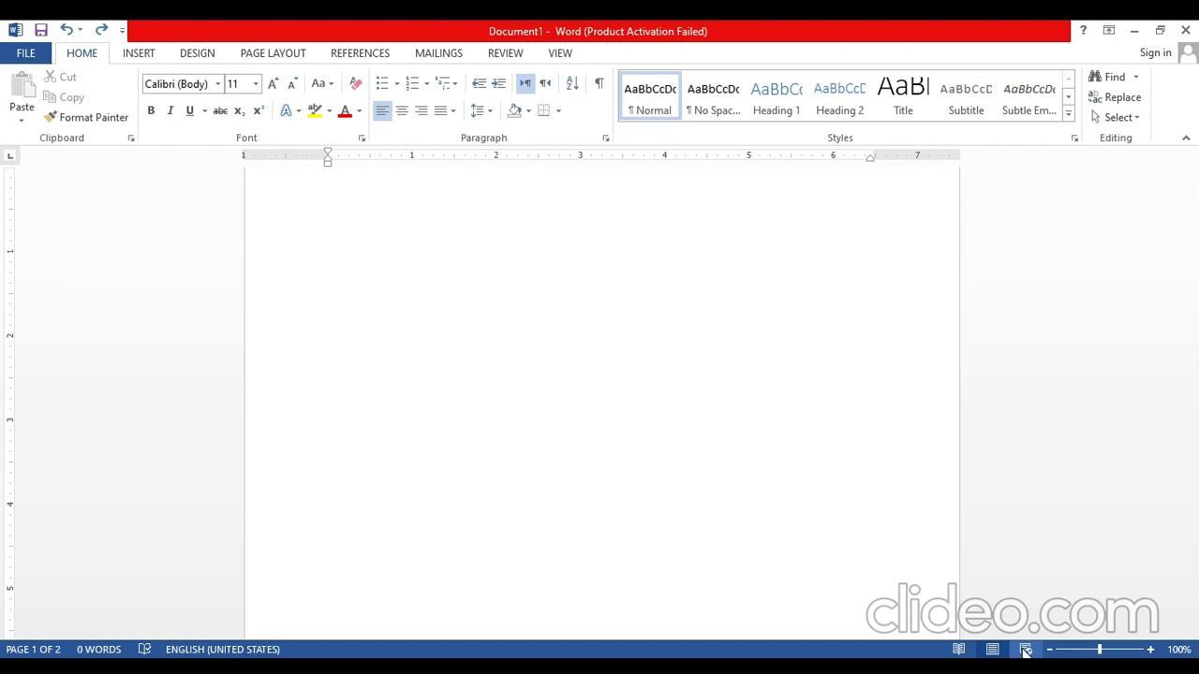
Step: Show the document in Web Layout view and return it to Print Layout view
left_click(1025, 650)
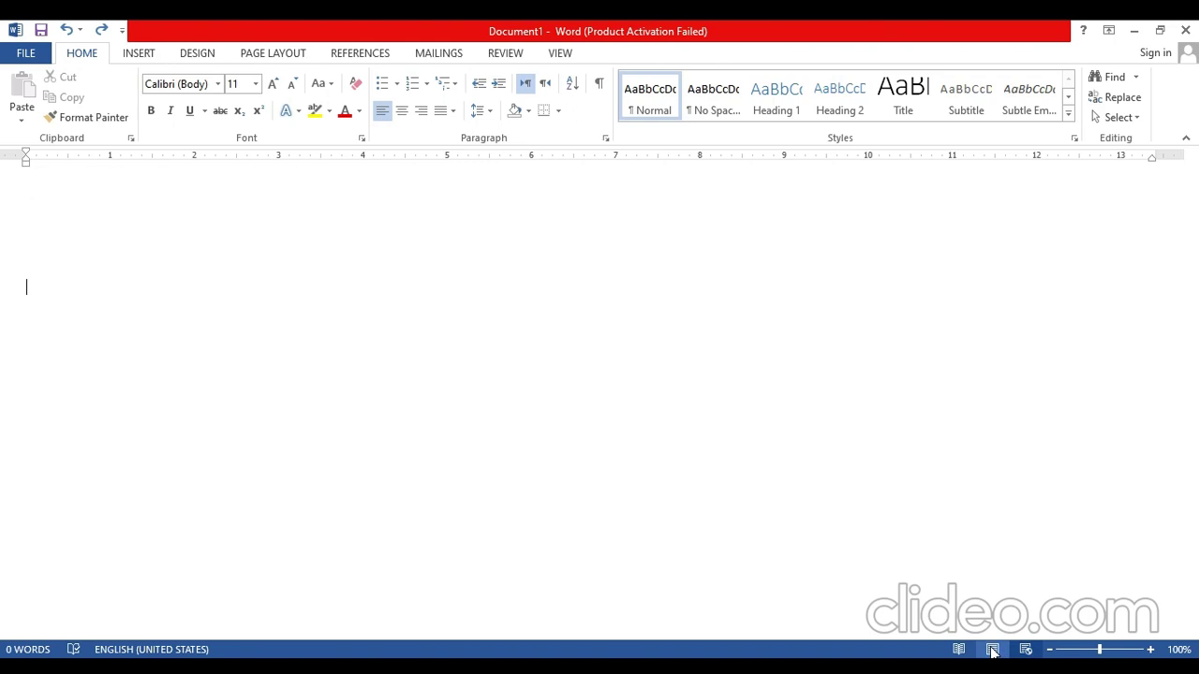
left_click(993, 650)
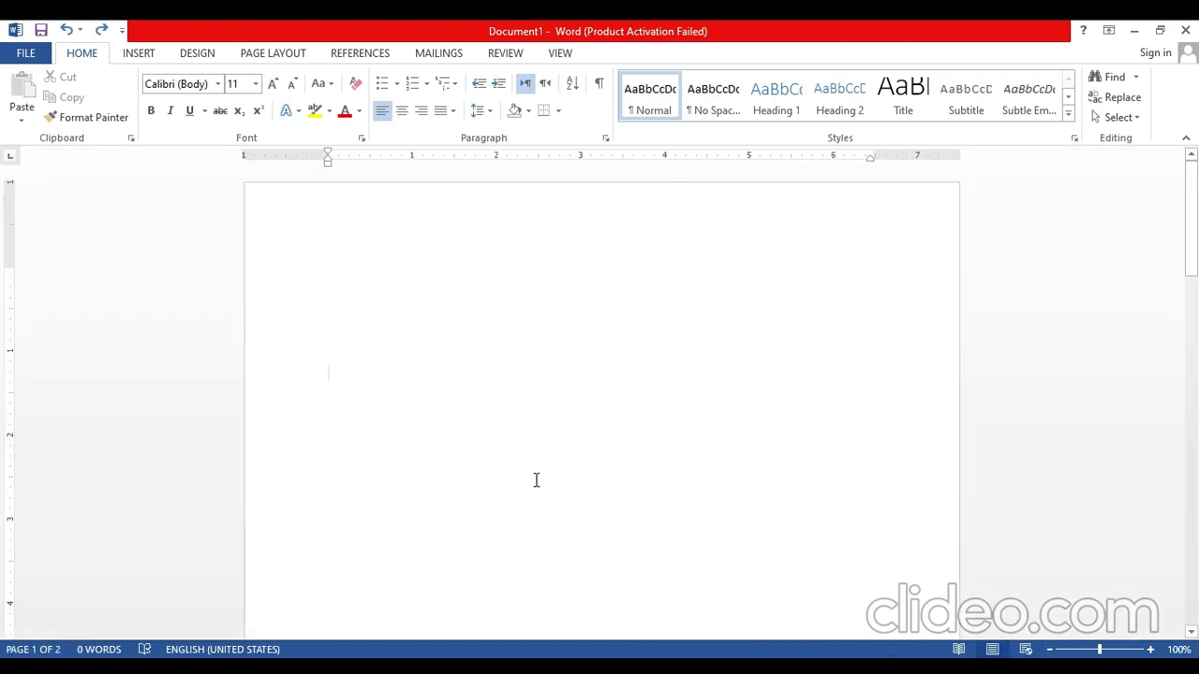
Step: Enter the word "the" on the first line of page 1 and zoom the document in to 170%
left_click(327, 254)
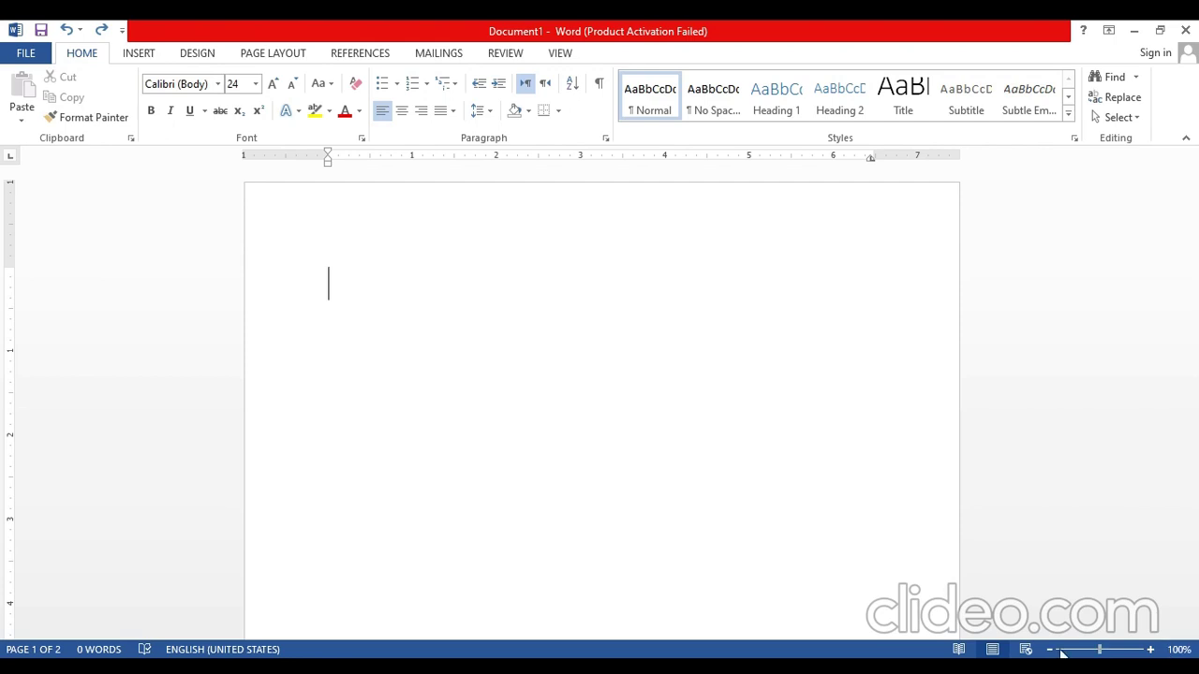
type("the")
left_click(1150, 649)
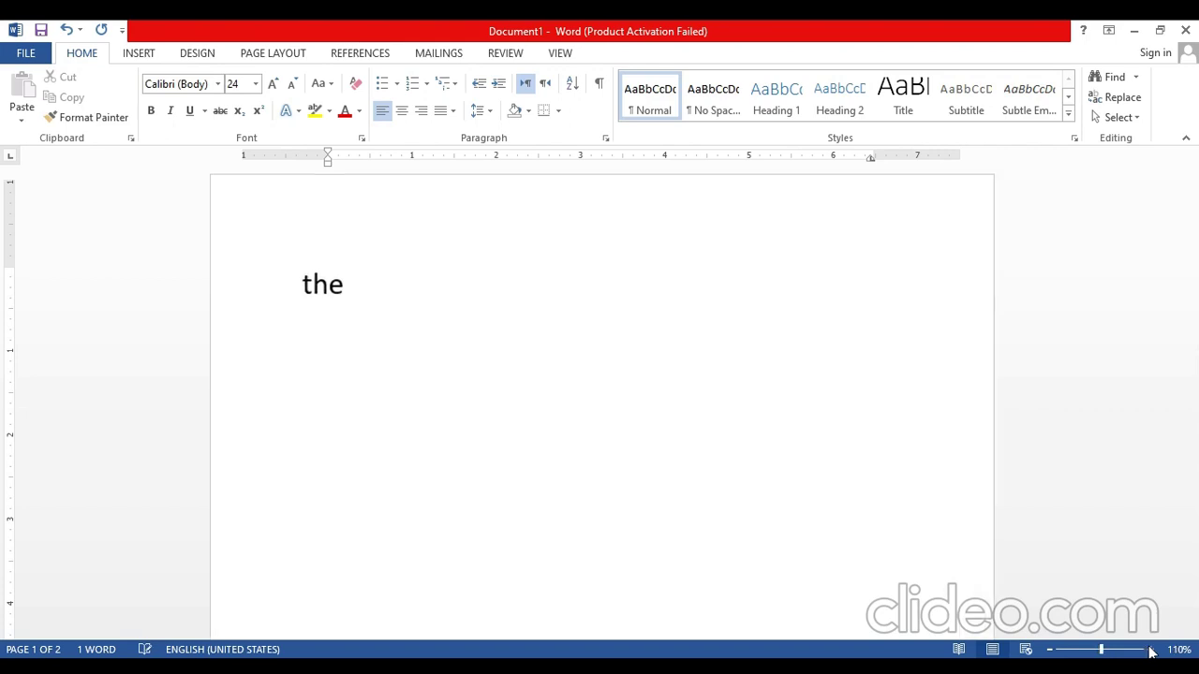
left_click(1150, 649)
left_click(1151, 649)
left_click(1150, 649)
left_click(1150, 649)
left_click(1150, 649)
left_click(1150, 649)
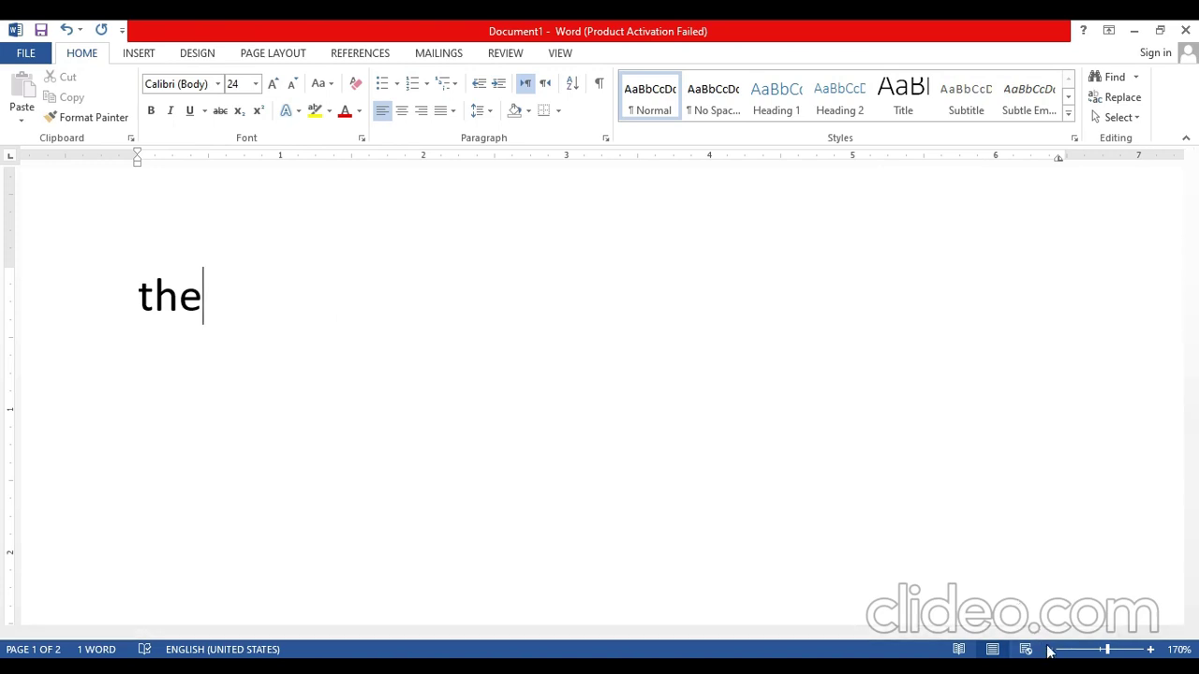
Step: Zoom the document back out to 100% and delete the word "the" from page 1
scroll(1050, 653, "down", 3)
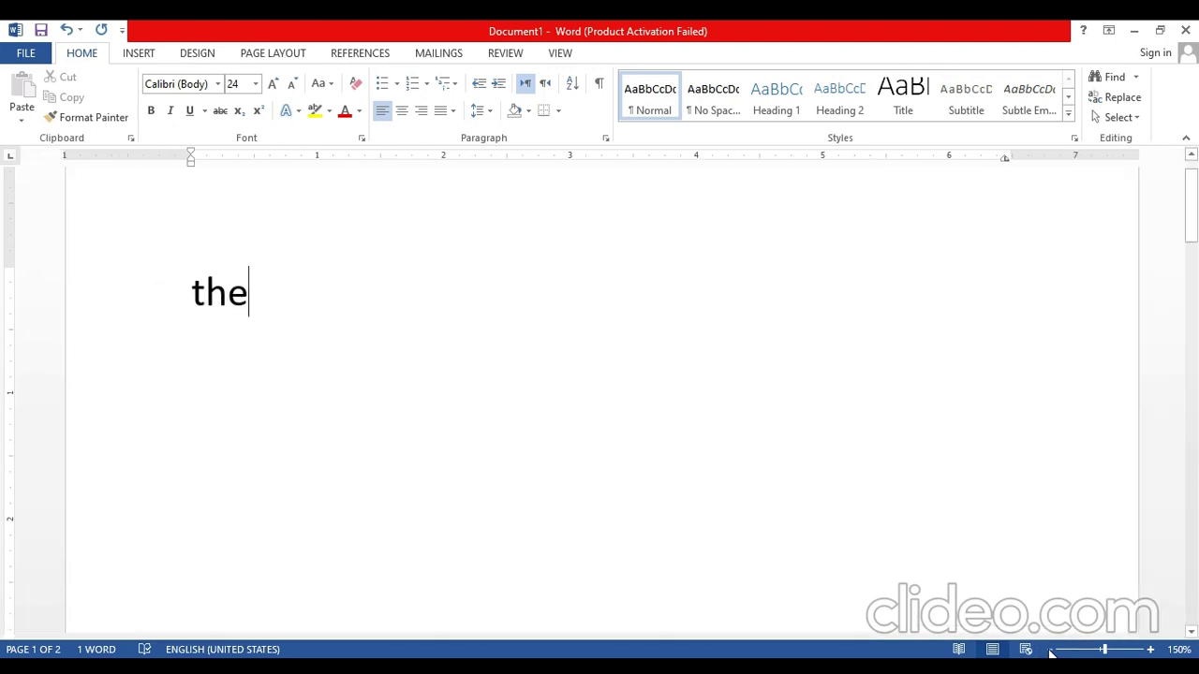
scroll(1050, 653, "down", 2)
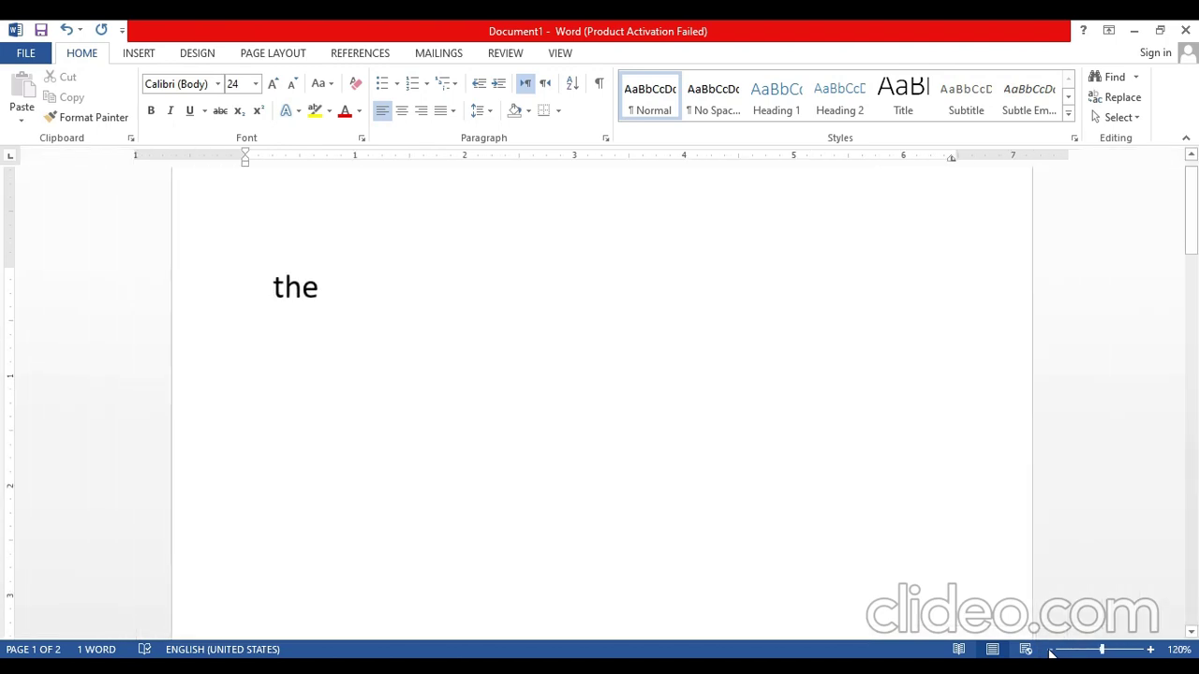
scroll(1050, 652, "down", 2)
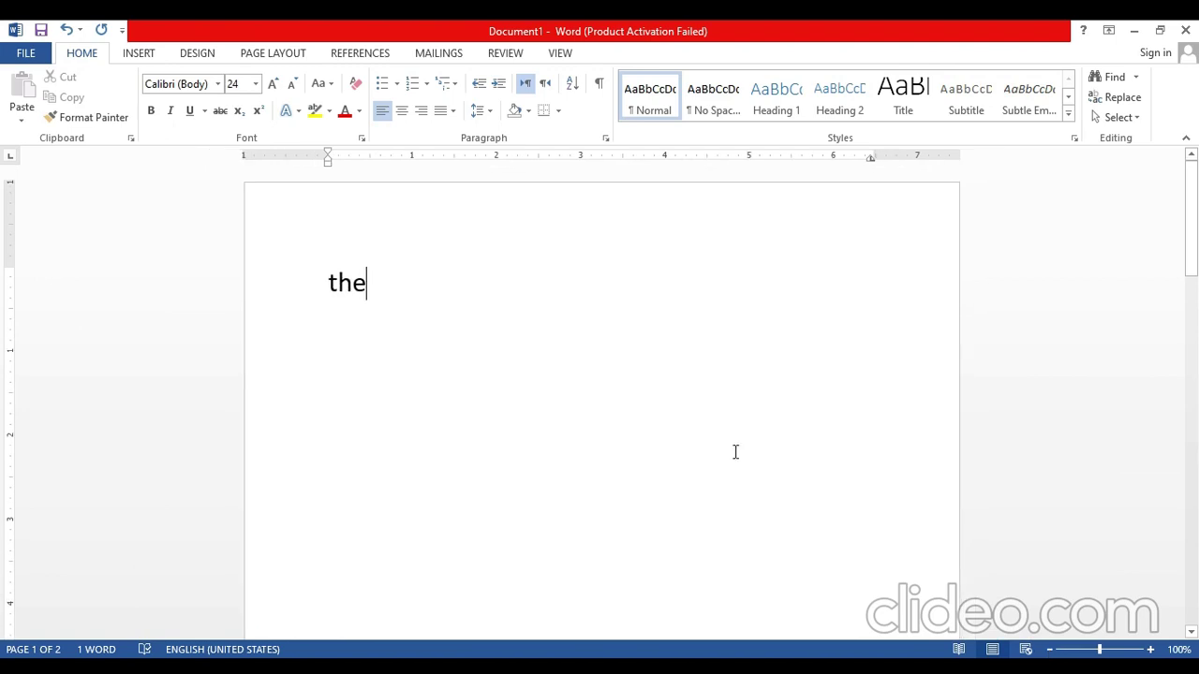
key("BackSpace")
key("BackSpace")
key("BackSpace")
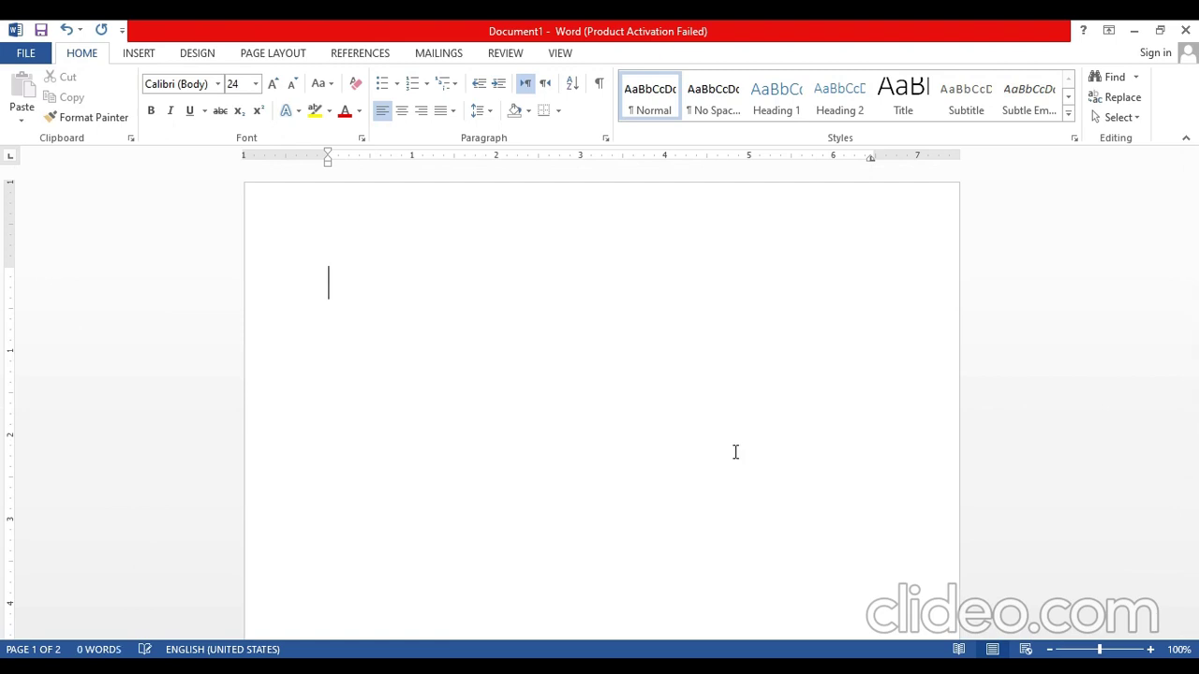